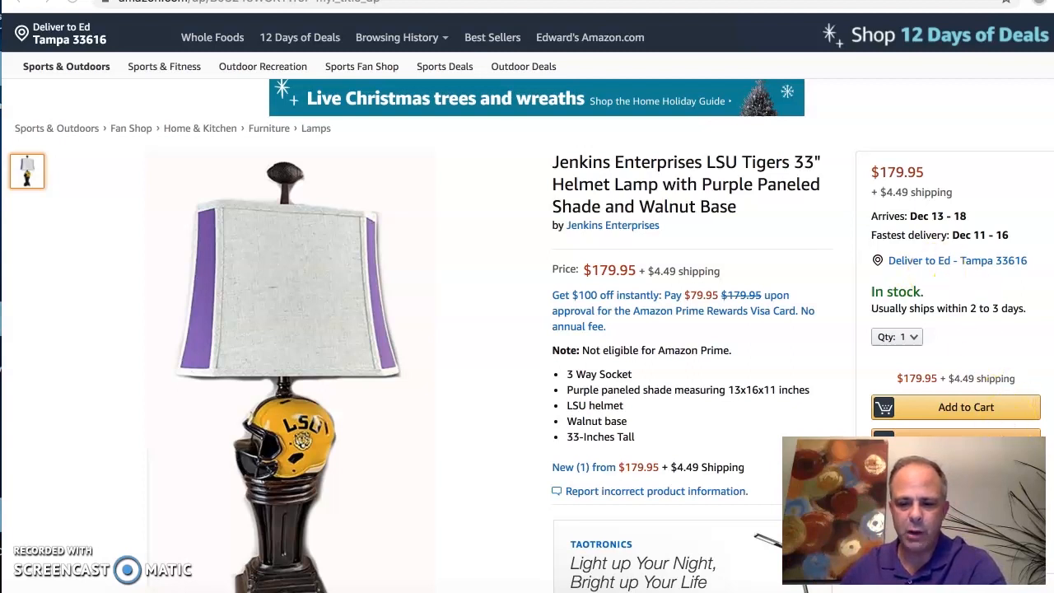
Step: Switch to the Facebook Ads Manager window and review the campaign-level details and budget optimization of the LSU Tiger Helmet Lamp campaign
{"action": "right_click", "coordinate": [593, 588]}
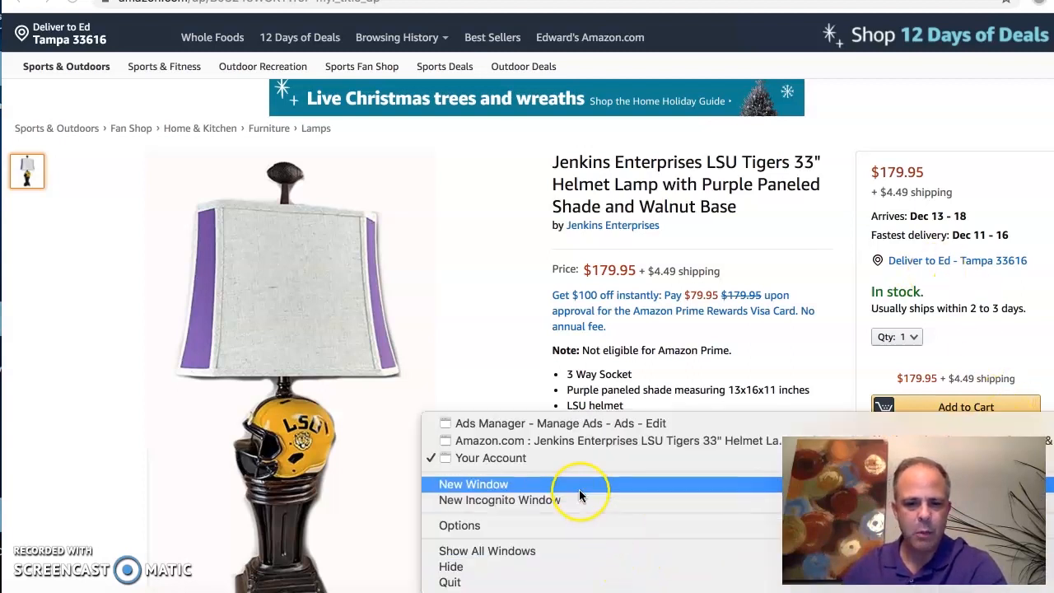
{"action": "left_click", "coordinate": [539, 424]}
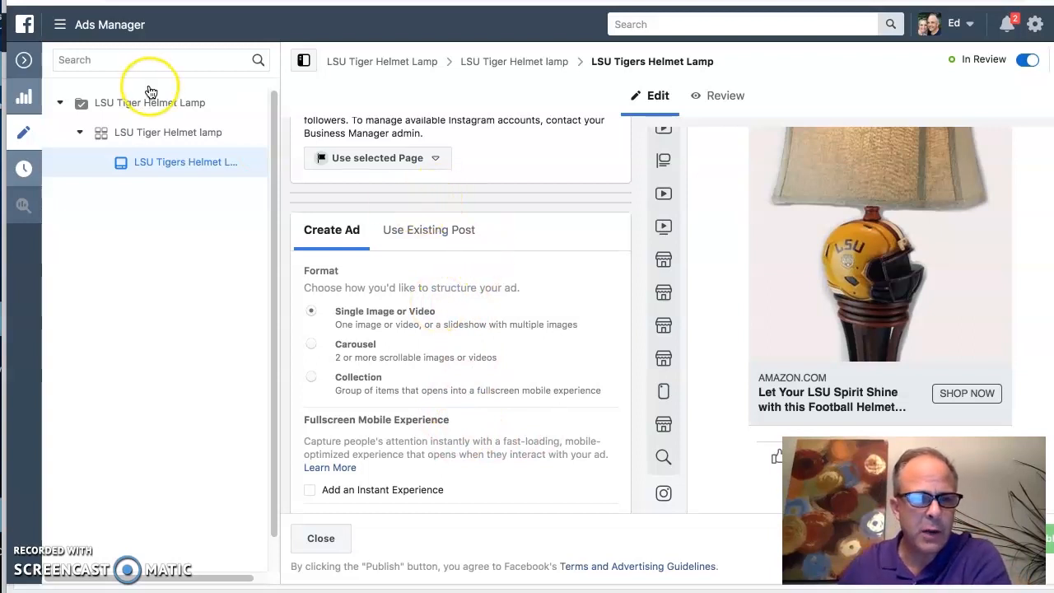
{"action": "left_click", "coordinate": [339, 66]}
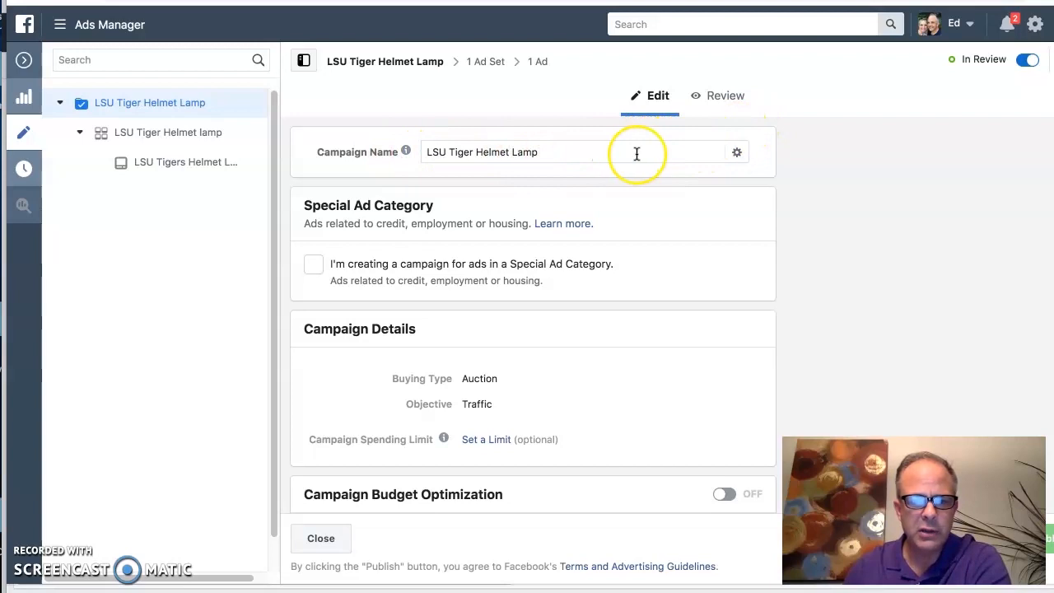
{"action": "scroll", "coordinate": [635, 154], "scroll_direction": "down", "scroll_amount": 1}
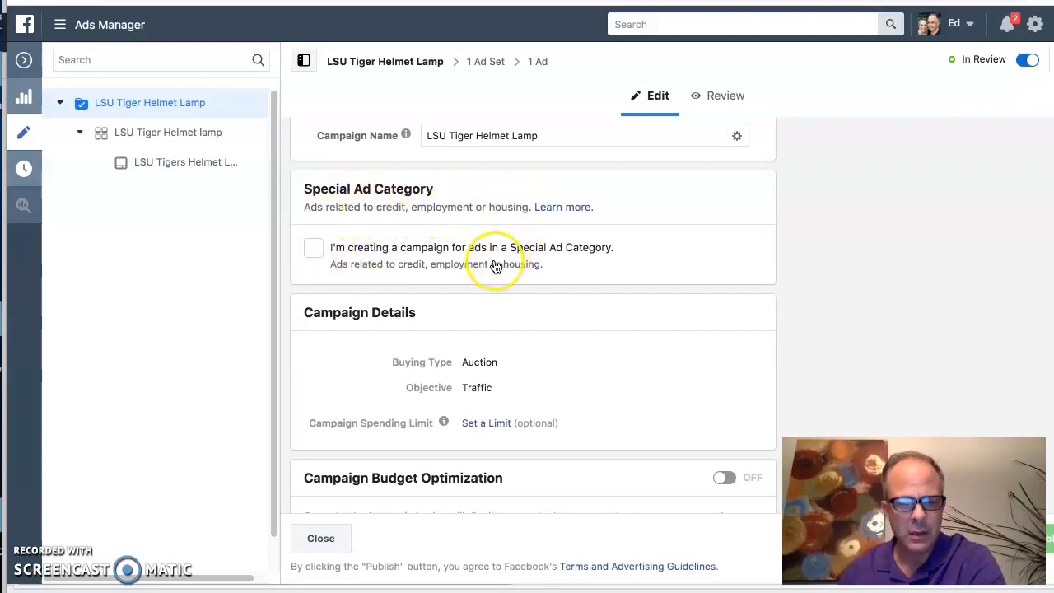
{"action": "scroll", "coordinate": [498, 264], "scroll_direction": "down", "scroll_amount": 2}
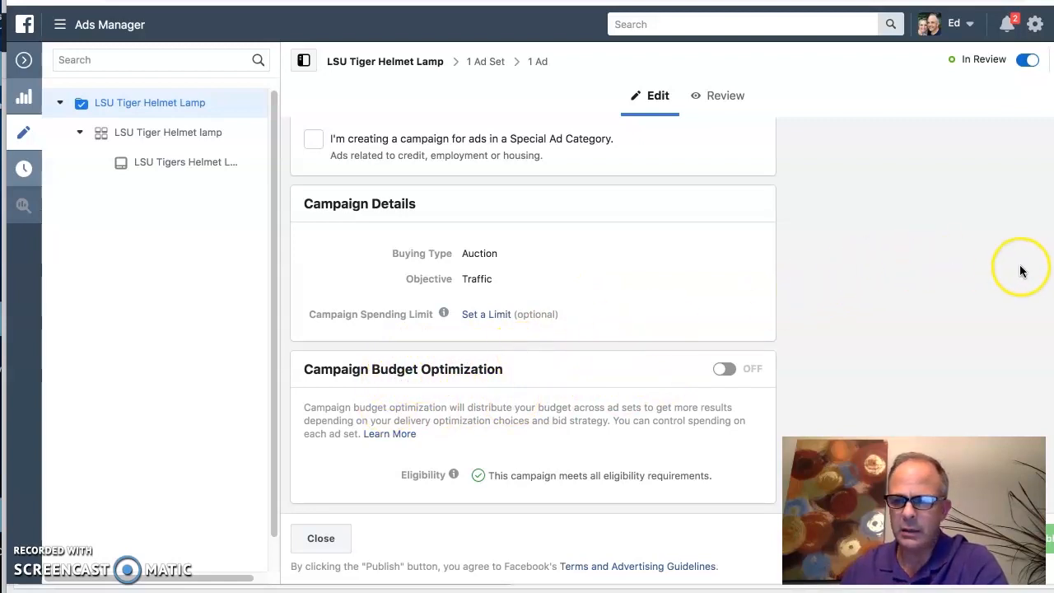
{"action": "left_click", "coordinate": [650, 430]}
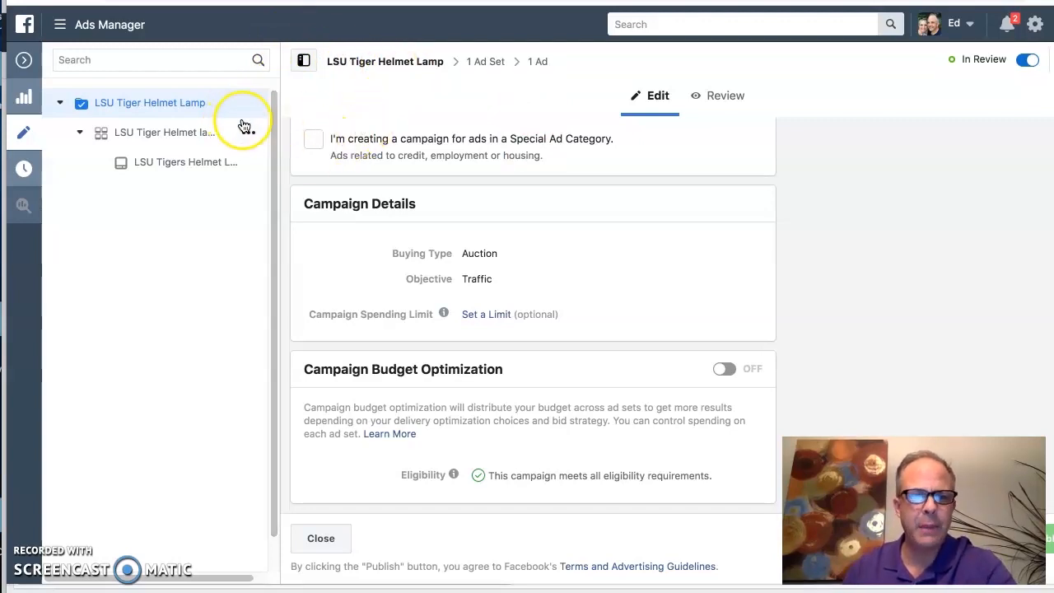
Step: Open the LSU Tiger Helmet lamp ad set and examine its traffic destination, dynamic creative, daily budget, estimated results and scheduling settings
{"action": "left_click", "coordinate": [482, 65]}
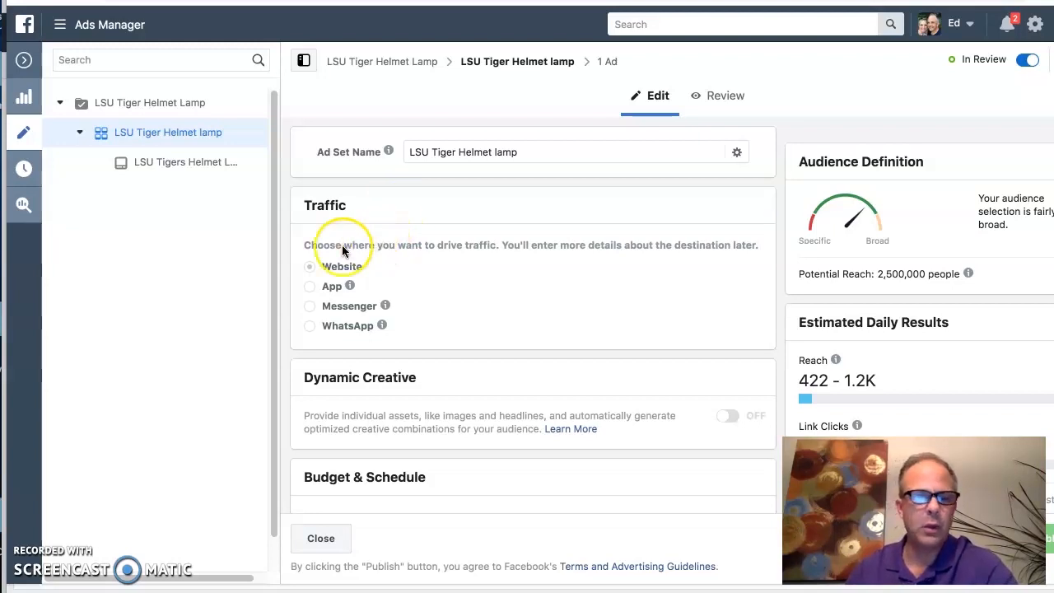
{"action": "mouse_move", "coordinate": [311, 272]}
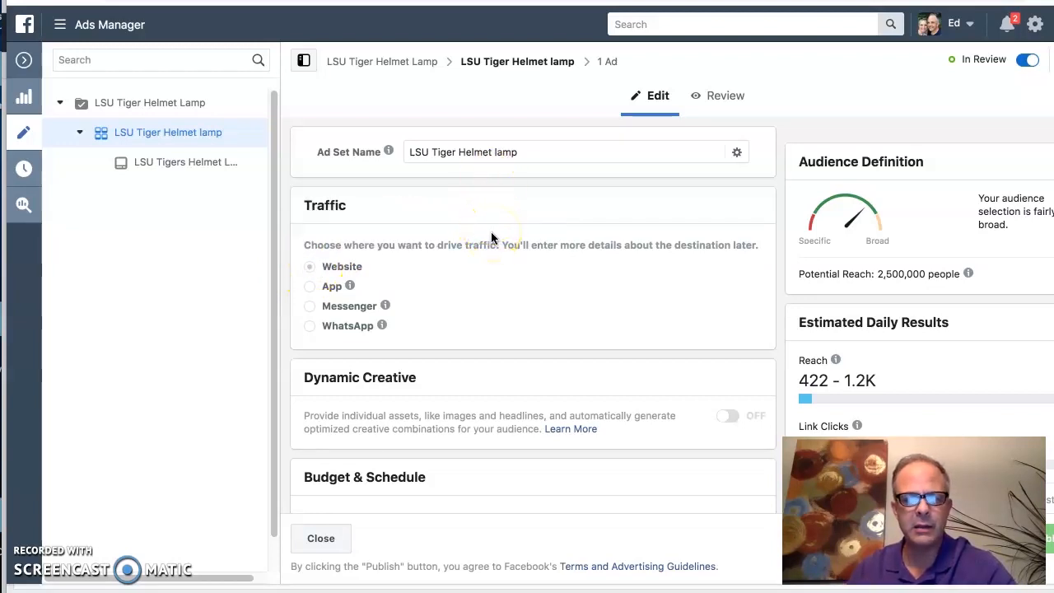
{"action": "scroll", "coordinate": [491, 246], "scroll_direction": "down", "scroll_amount": 2}
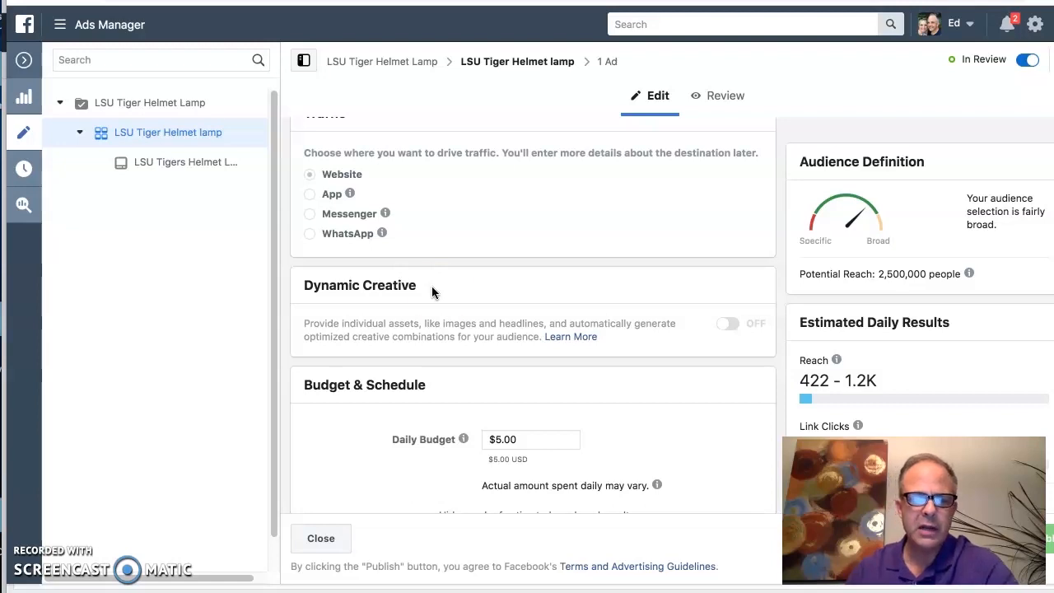
{"action": "scroll", "coordinate": [534, 303], "scroll_direction": "down", "scroll_amount": 3}
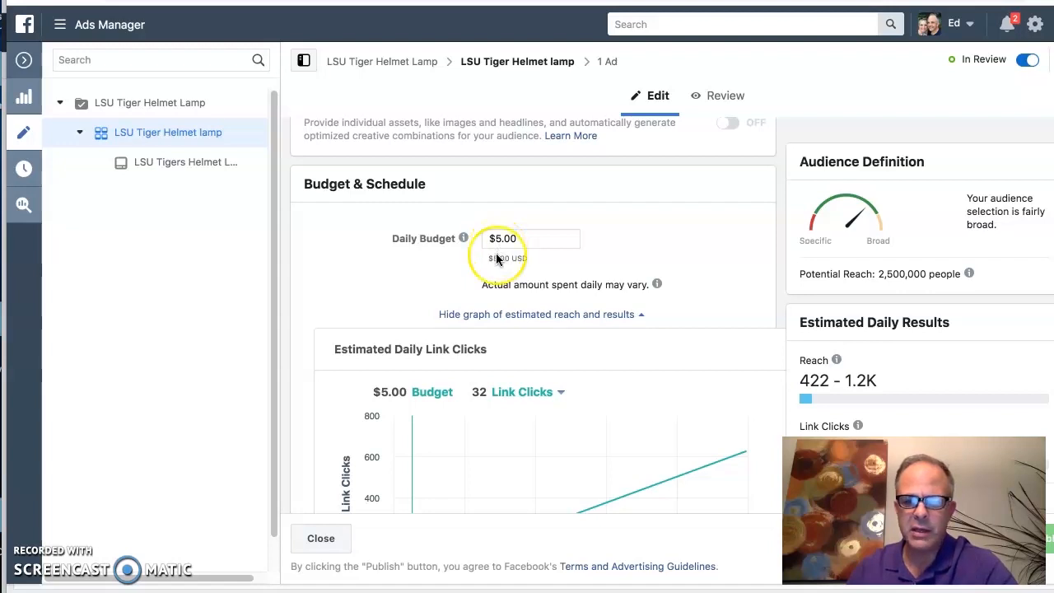
{"action": "scroll", "coordinate": [790, 345], "scroll_direction": "down", "scroll_amount": 1}
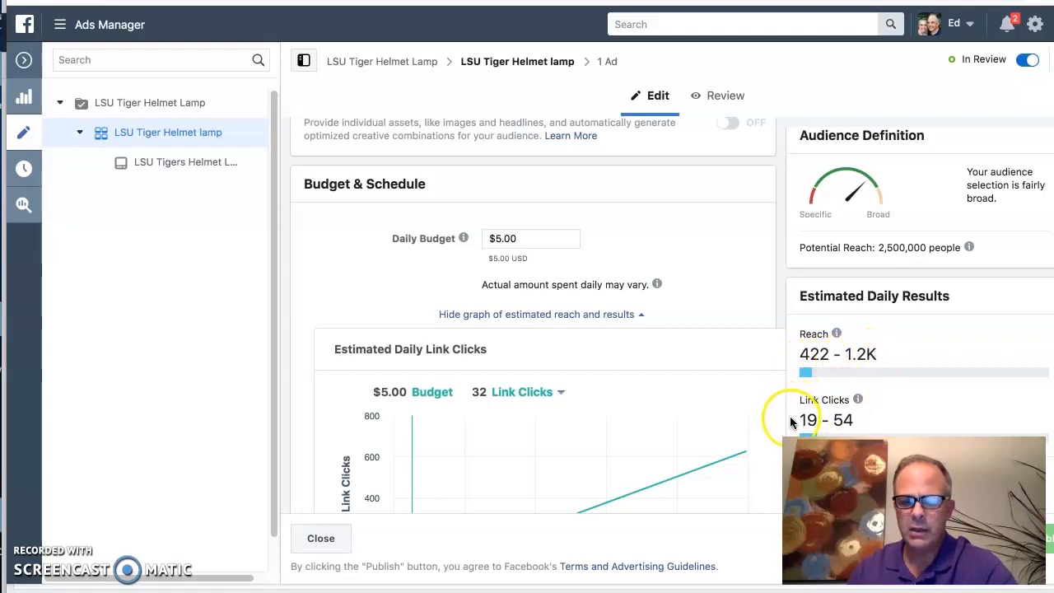
{"action": "scroll", "coordinate": [718, 382], "scroll_direction": "down", "scroll_amount": 4}
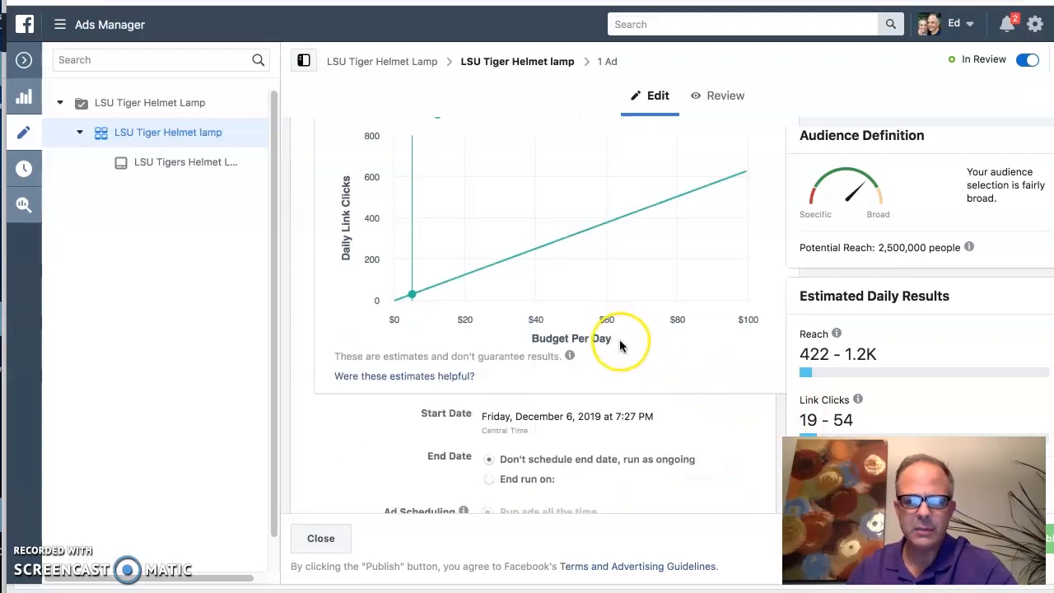
{"action": "scroll", "coordinate": [623, 342], "scroll_direction": "down", "scroll_amount": 1}
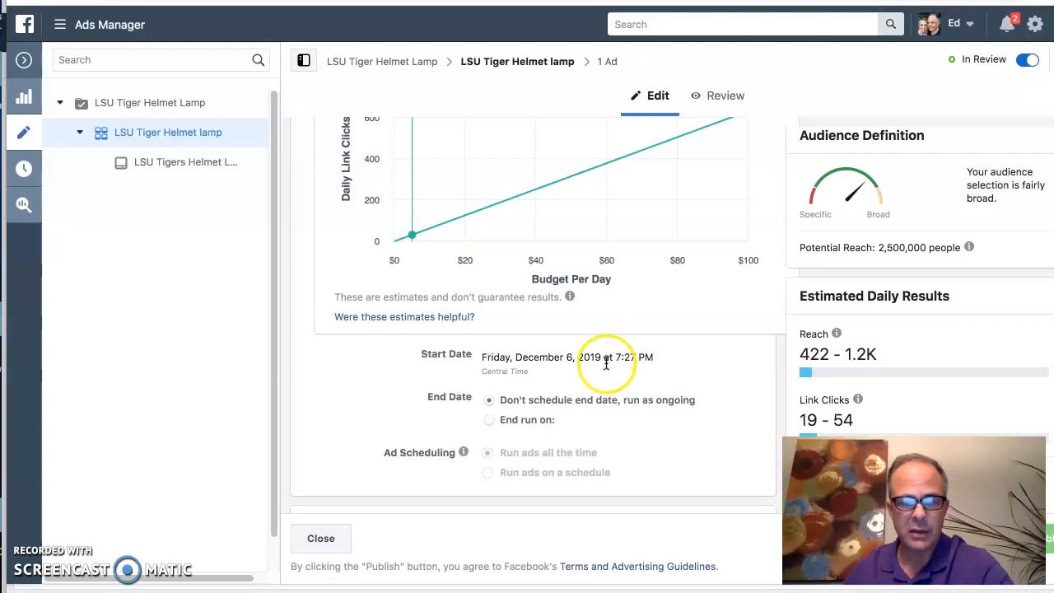
{"action": "scroll", "coordinate": [606, 364], "scroll_direction": "down", "scroll_amount": 1}
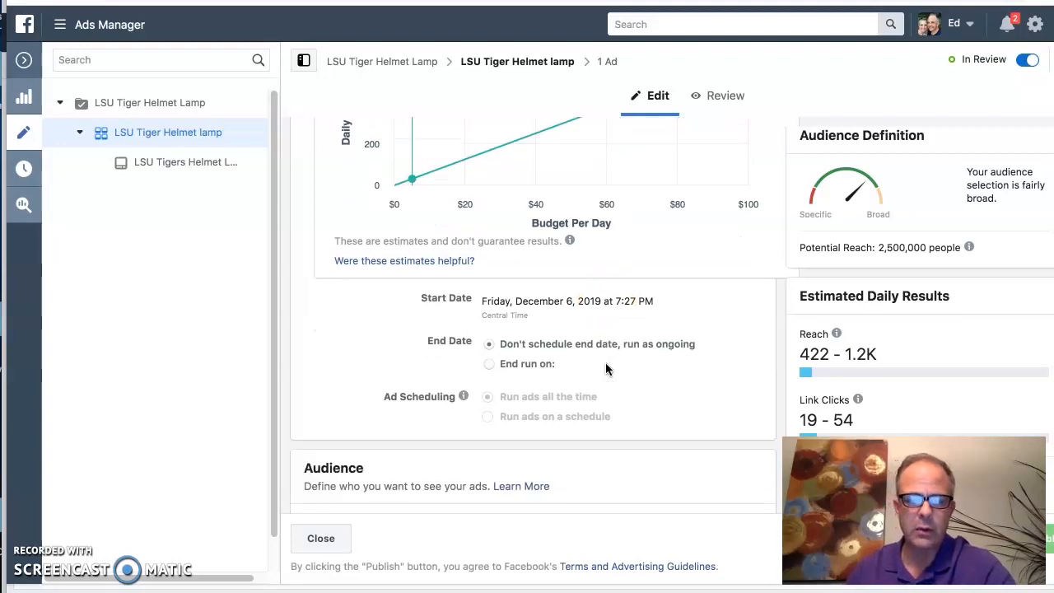
{"action": "scroll", "coordinate": [606, 369], "scroll_direction": "down", "scroll_amount": 1}
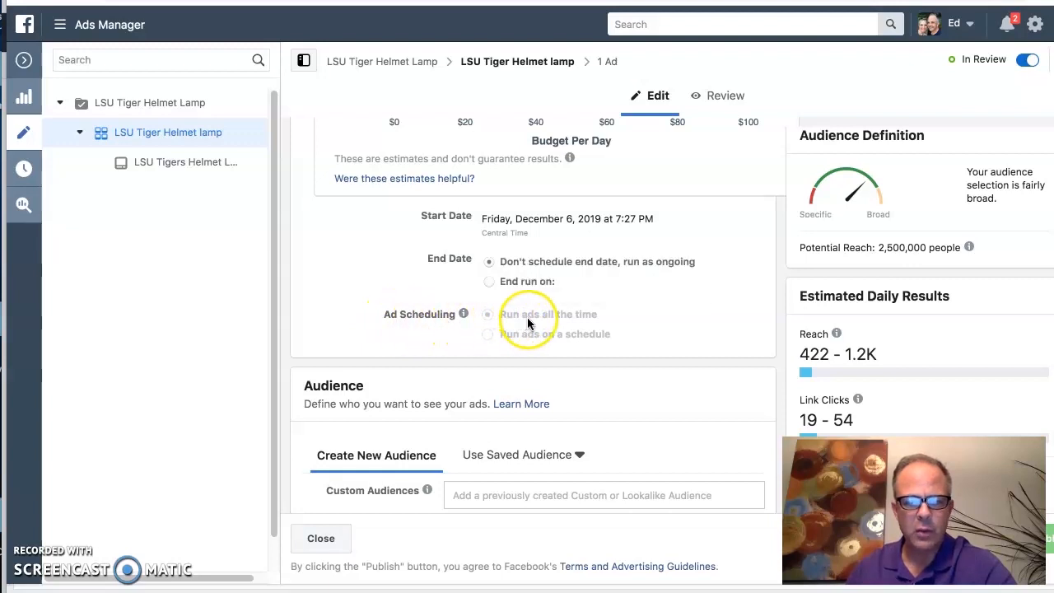
{"action": "mouse_move", "coordinate": [494, 340]}
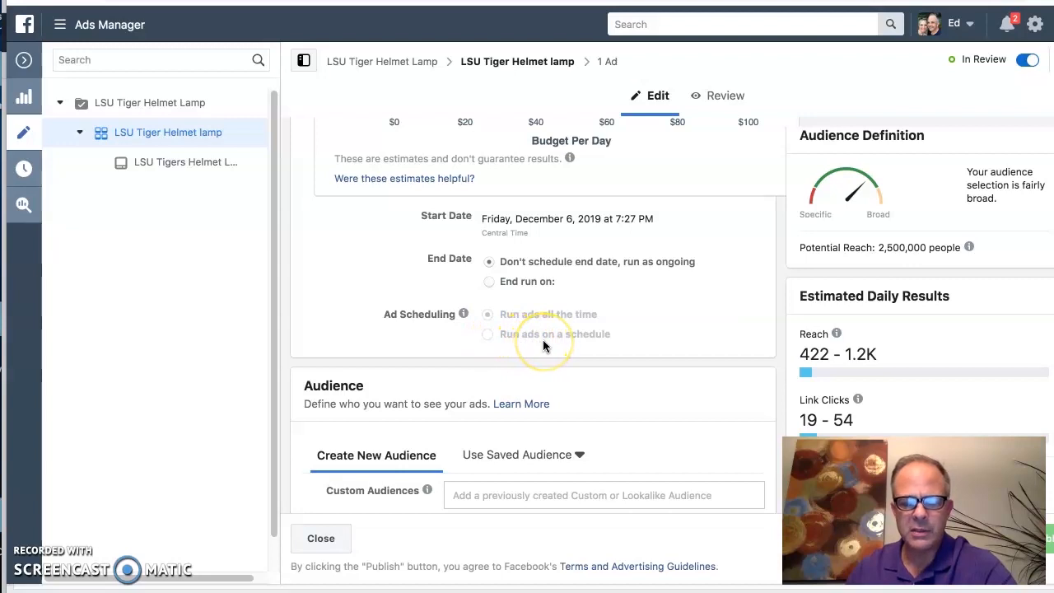
{"action": "mouse_move", "coordinate": [543, 339]}
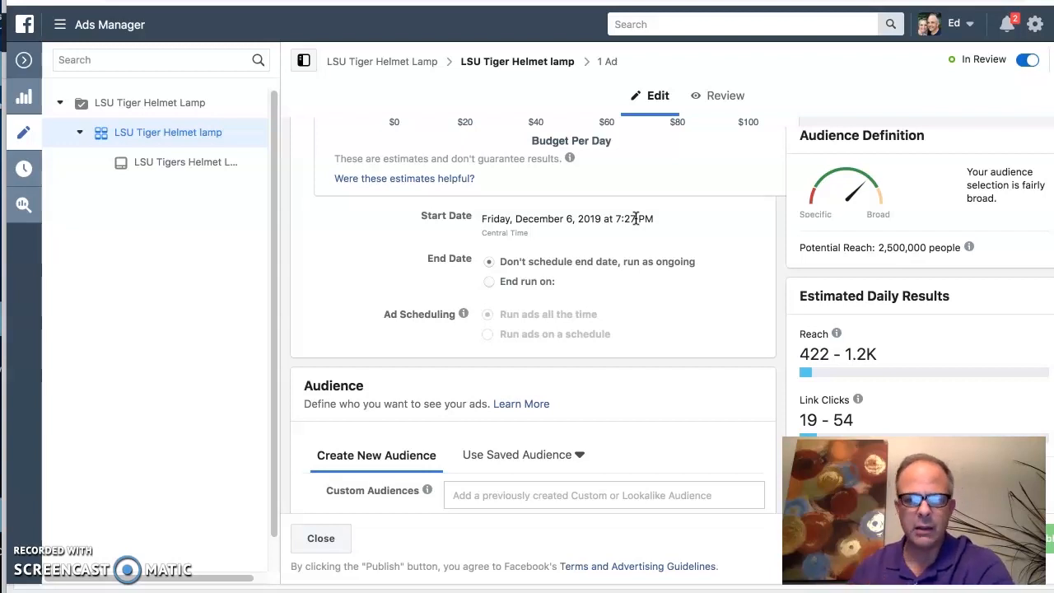
Step: Review the ad set's Audience section, including the options for creating a new audience or using a saved one
{"action": "scroll", "coordinate": [600, 243], "scroll_direction": "down", "scroll_amount": 1}
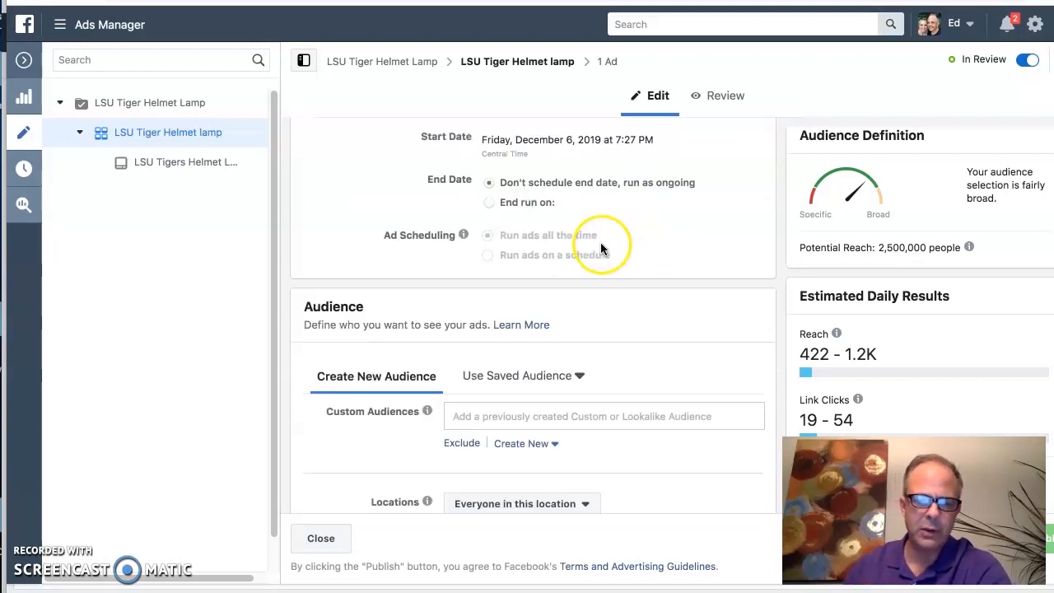
{"action": "scroll", "coordinate": [600, 243], "scroll_direction": "down", "scroll_amount": 3}
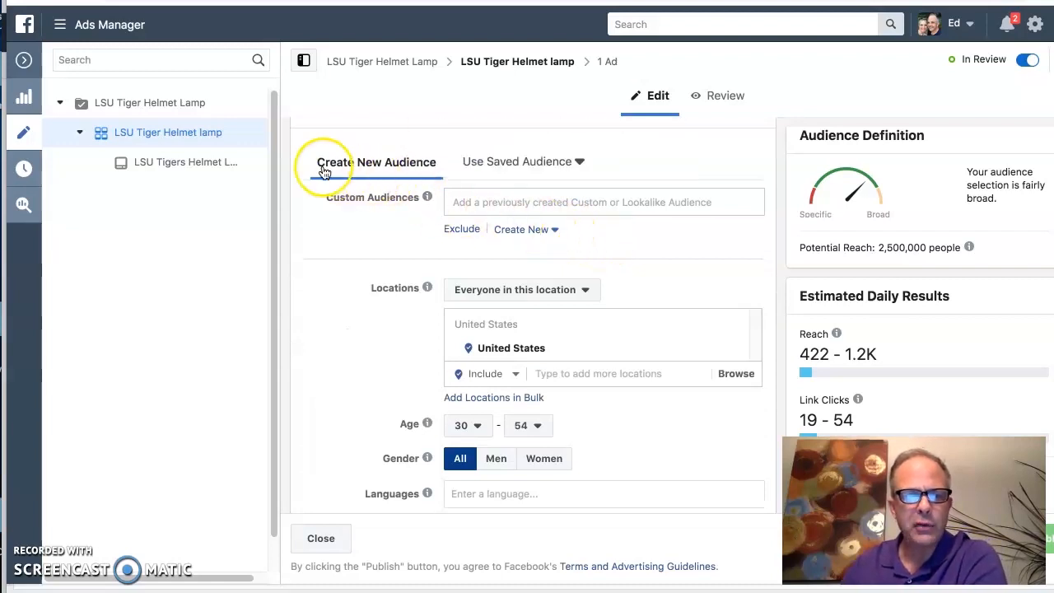
{"action": "left_click", "coordinate": [484, 153]}
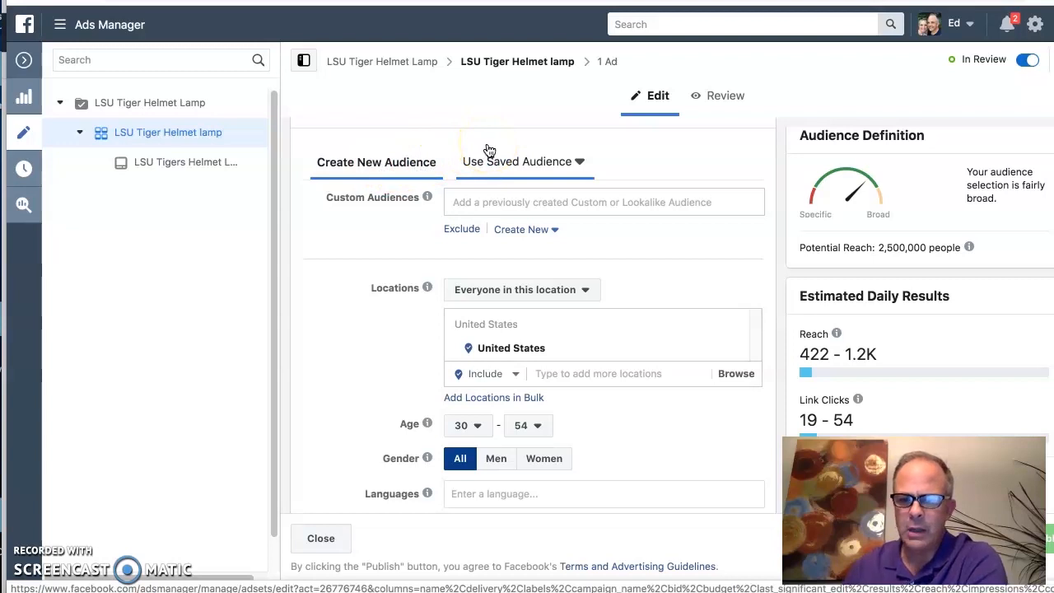
{"action": "left_click", "coordinate": [489, 151]}
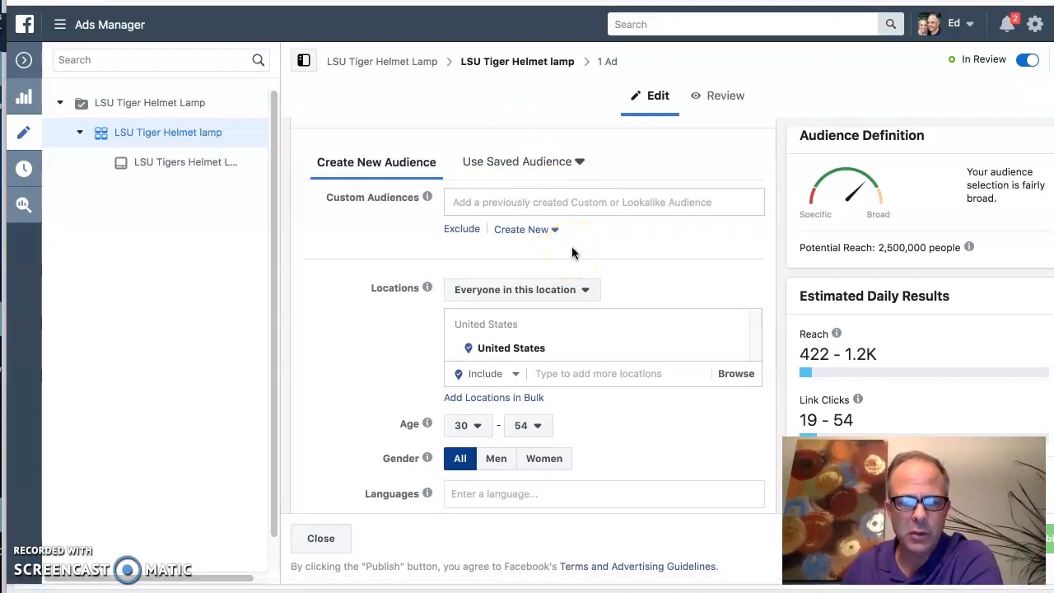
Step: Replace the United States with the state of Louisiana as the ad set's audience location
{"action": "scroll", "coordinate": [572, 253], "scroll_direction": "down", "scroll_amount": 1}
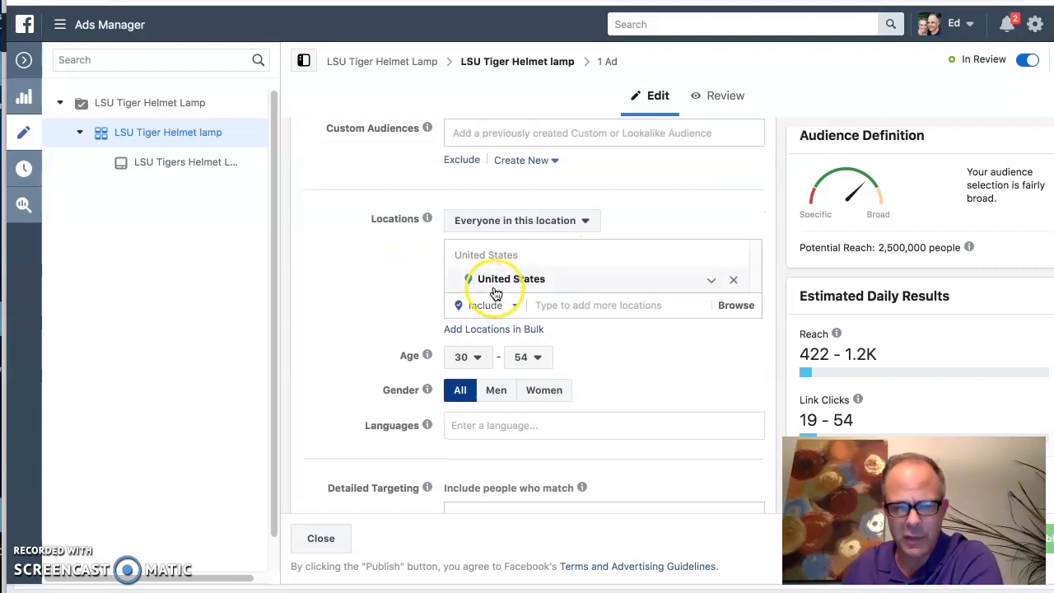
{"action": "left_click", "coordinate": [734, 280]}
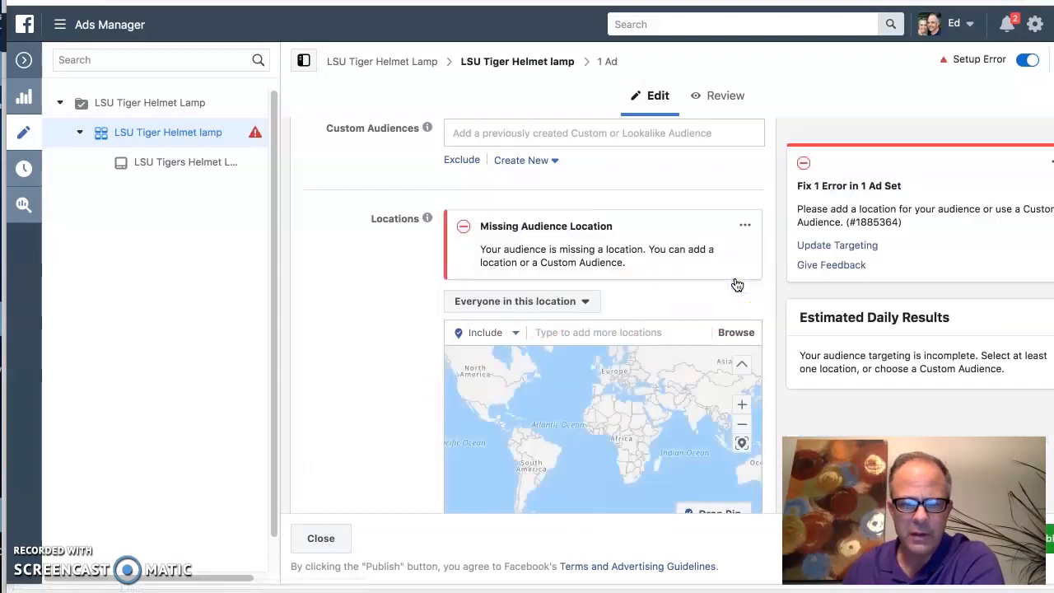
{"action": "left_click", "coordinate": [602, 331]}
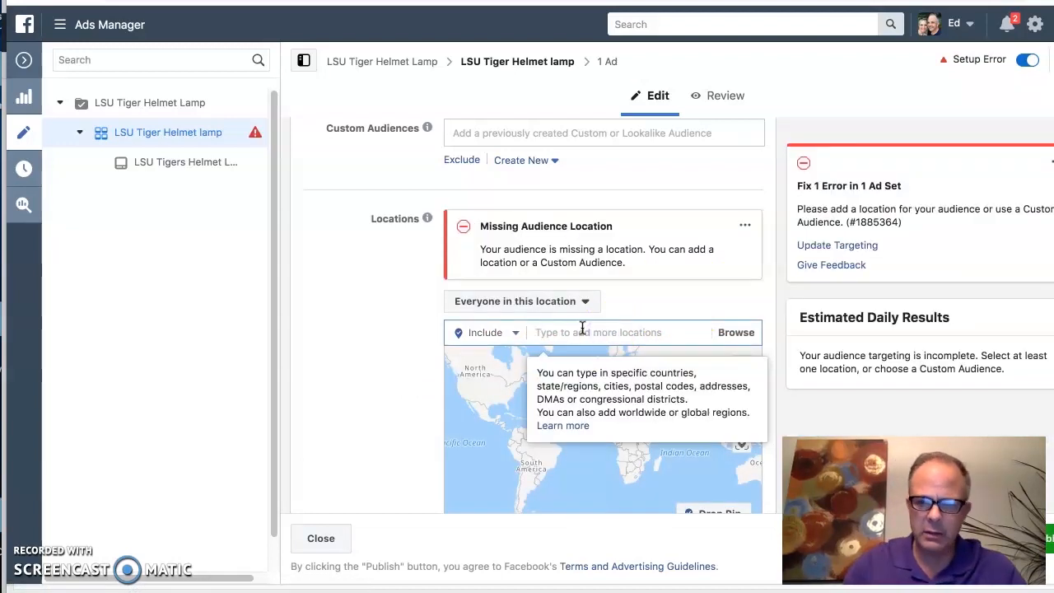
{"action": "type", "text": "loui"}
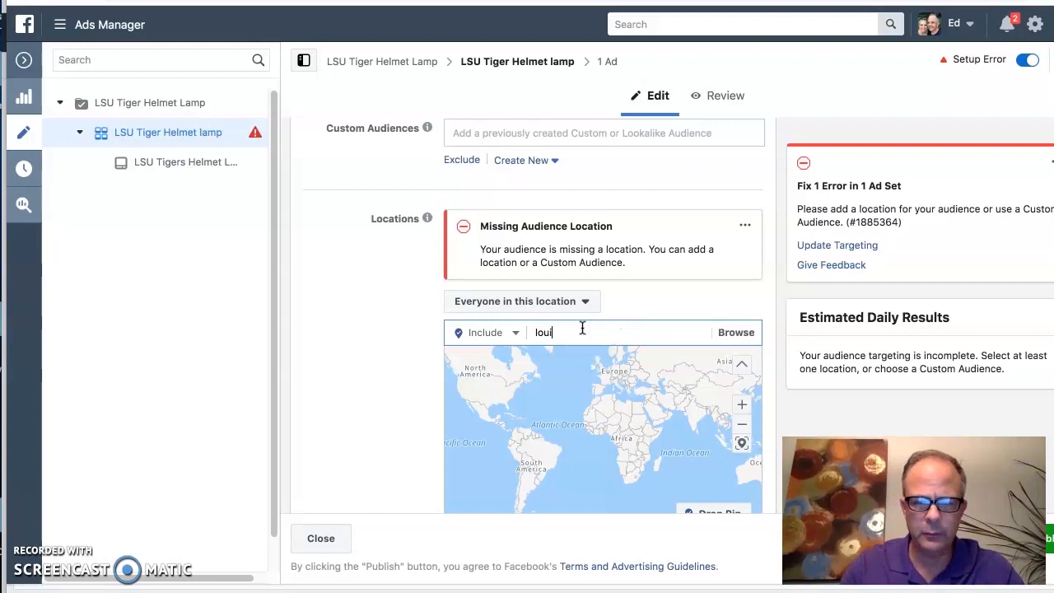
{"action": "type", "text": "siana"}
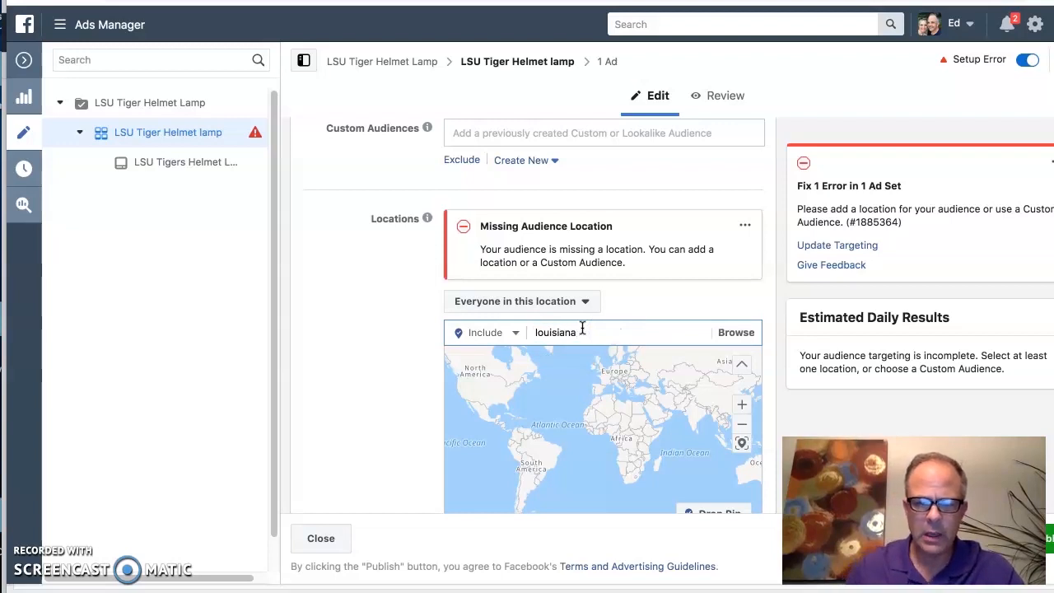
{"action": "left_click", "coordinate": [659, 333]}
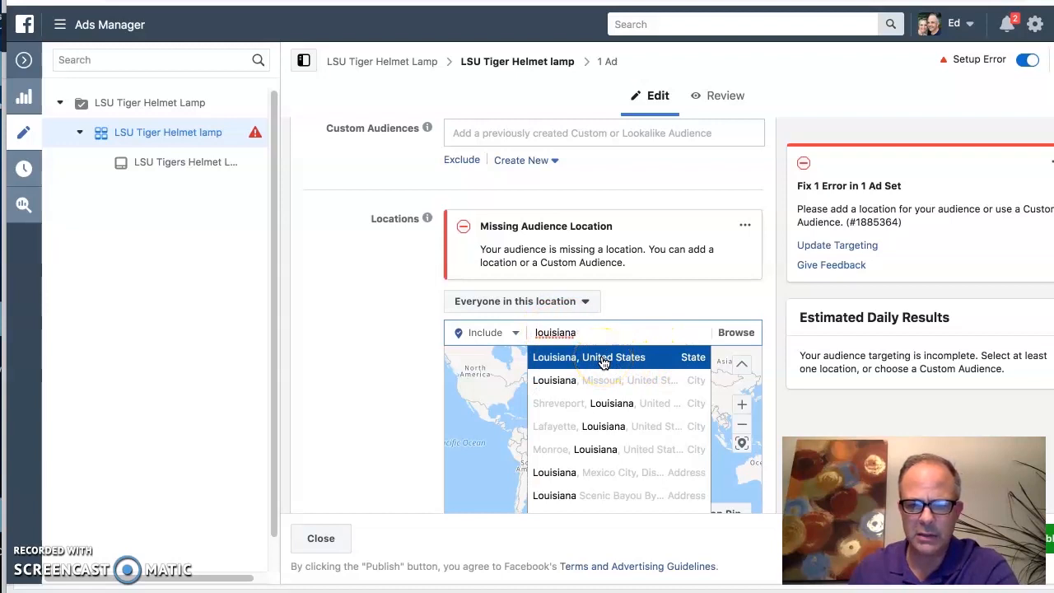
{"action": "left_click", "coordinate": [603, 363]}
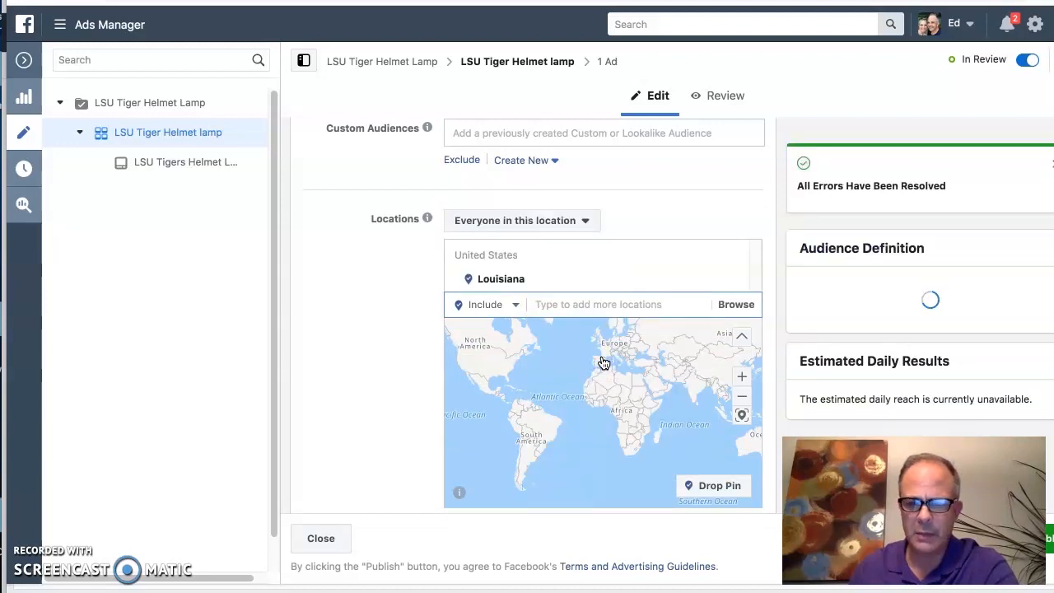
Step: Set the audience location back to the whole United States in place of Louisiana
{"action": "left_click", "coordinate": [571, 305]}
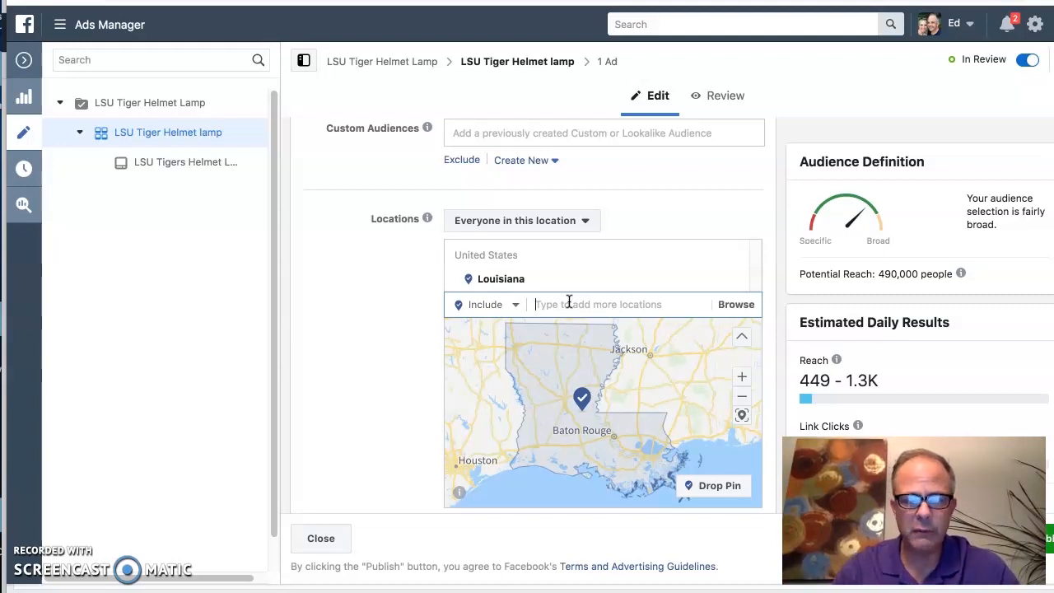
{"action": "type", "text": "united states"}
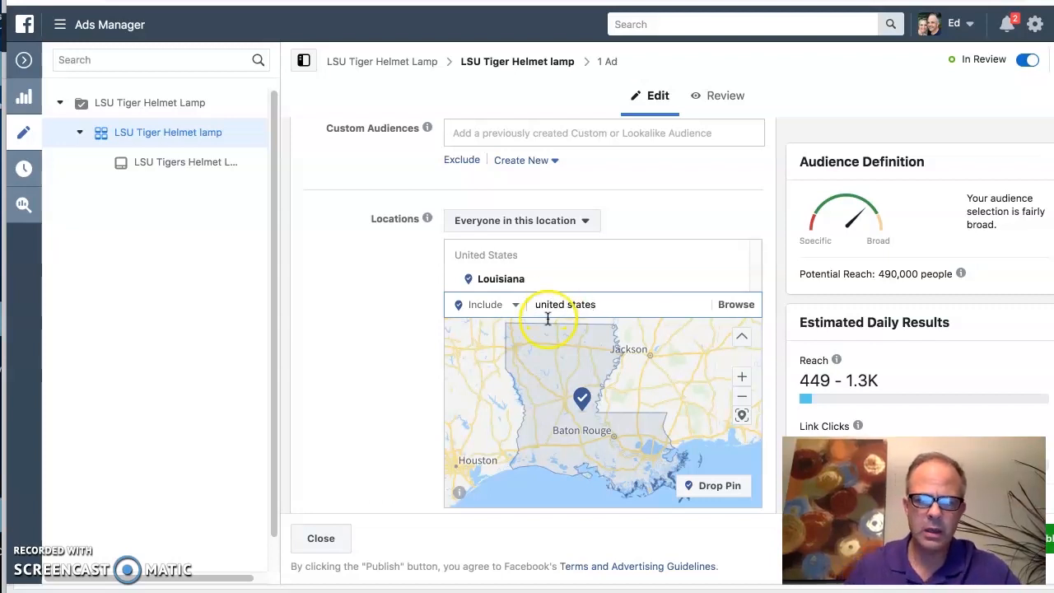
{"action": "left_click", "coordinate": [570, 329]}
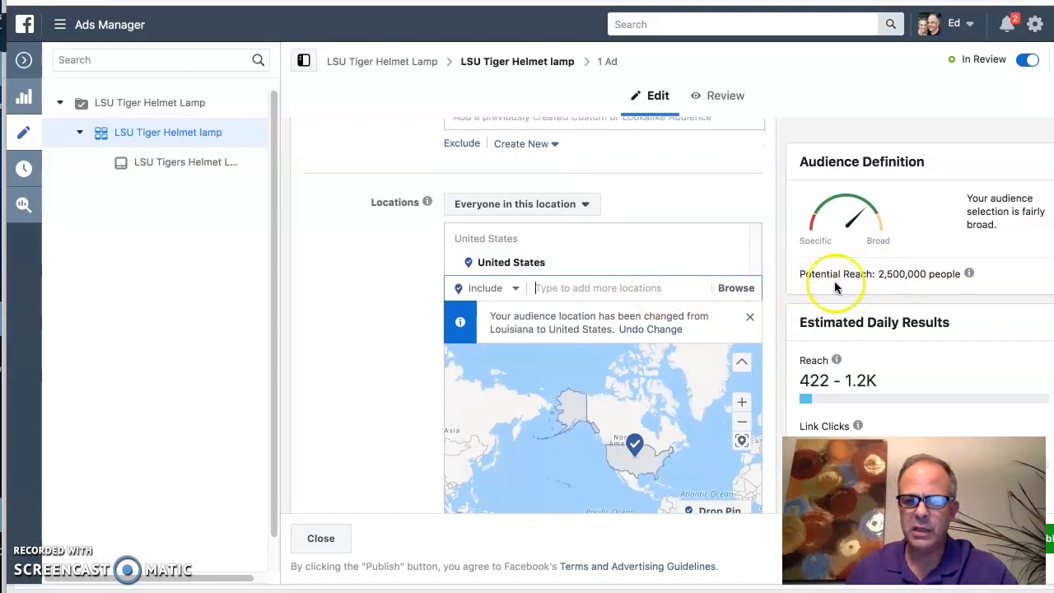
Step: Set the audience's minimum age to 28, and set it back to 30
{"action": "scroll", "coordinate": [700, 309], "scroll_direction": "down", "scroll_amount": 1}
{"action": "scroll", "coordinate": [696, 306], "scroll_direction": "down", "scroll_amount": 2}
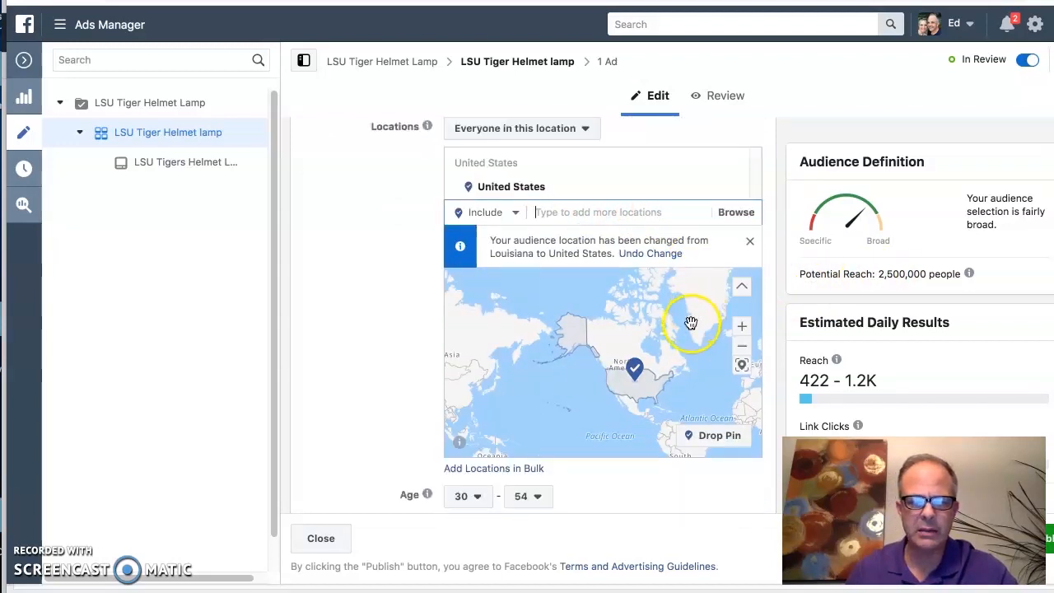
{"action": "scroll", "coordinate": [398, 430], "scroll_direction": "down", "scroll_amount": 8}
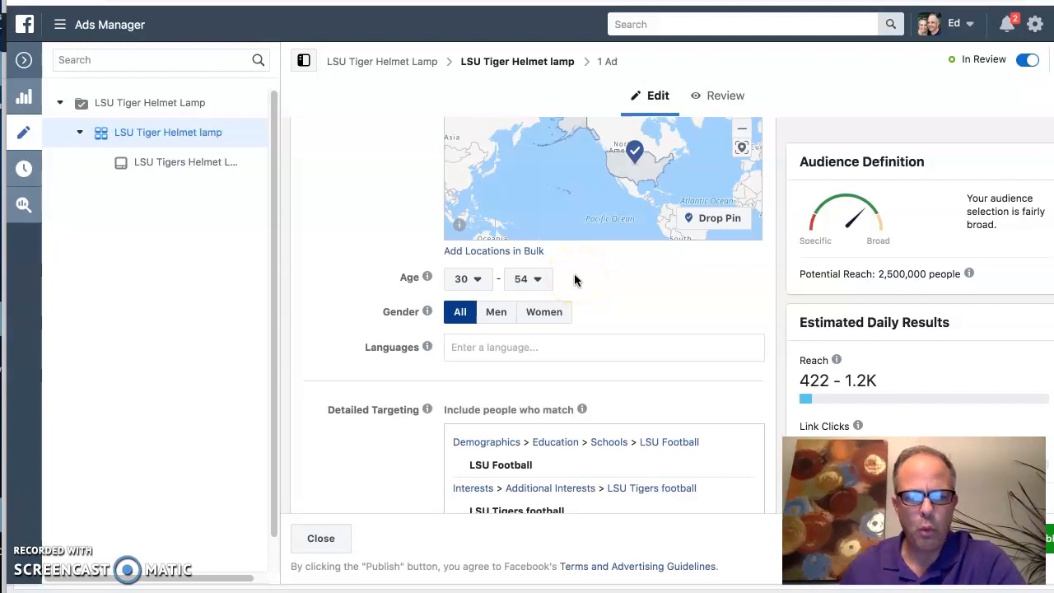
{"action": "left_click", "coordinate": [481, 285]}
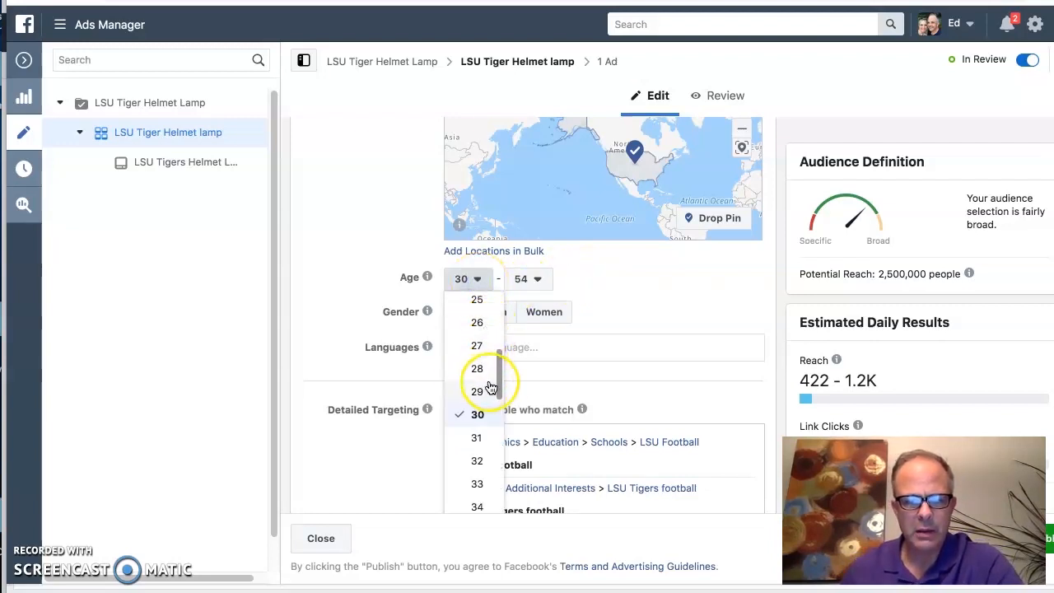
{"action": "left_click_drag", "start_coordinate": [501, 379], "coordinate": [500, 303]}
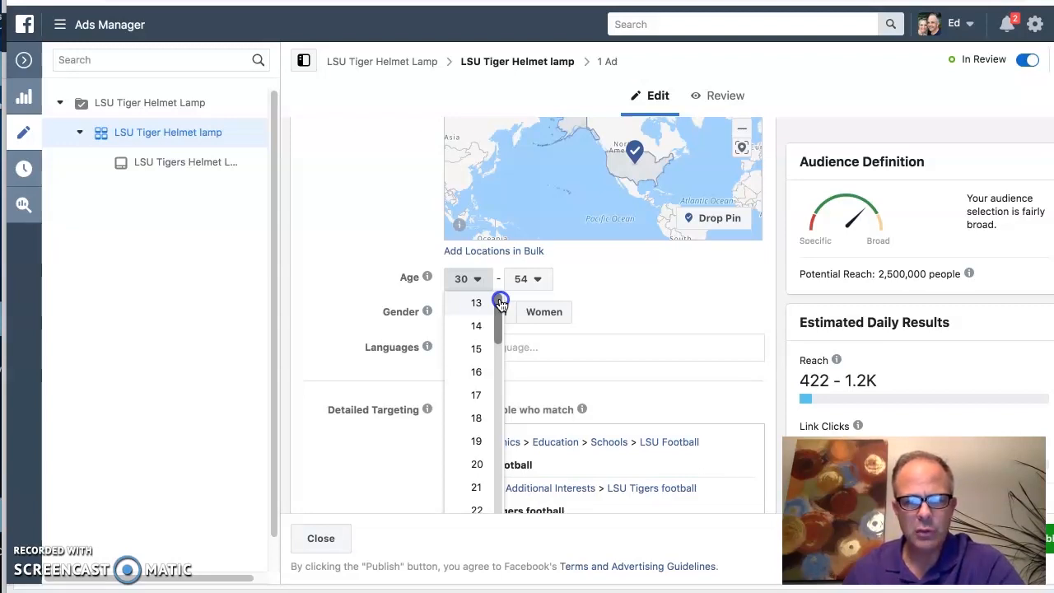
{"action": "left_click_drag", "start_coordinate": [500, 303], "coordinate": [499, 374]}
{"action": "left_click", "coordinate": [480, 376]}
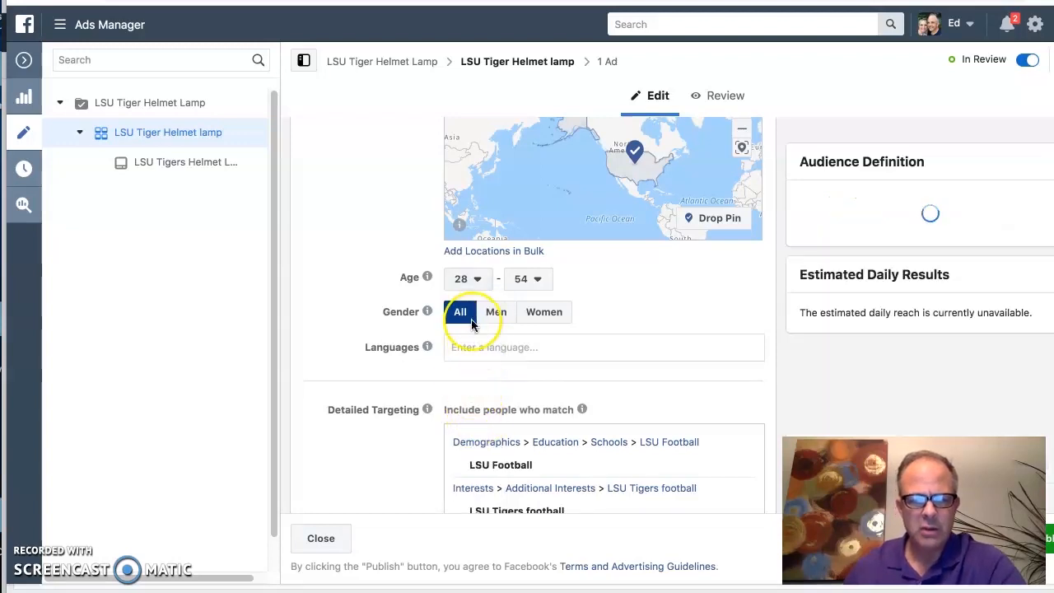
{"action": "left_click", "coordinate": [480, 281]}
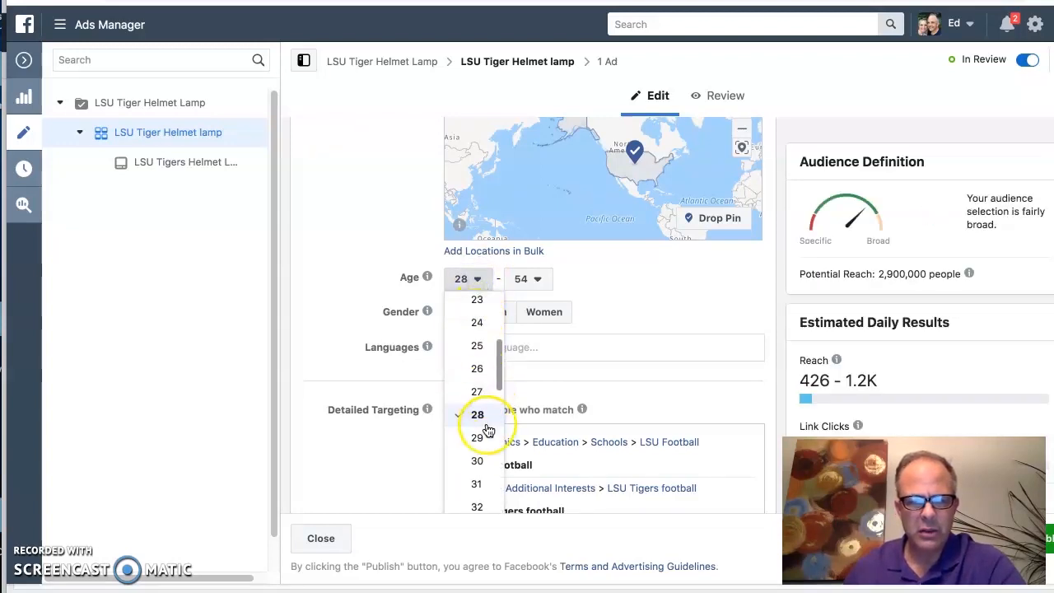
{"action": "left_click", "coordinate": [478, 462]}
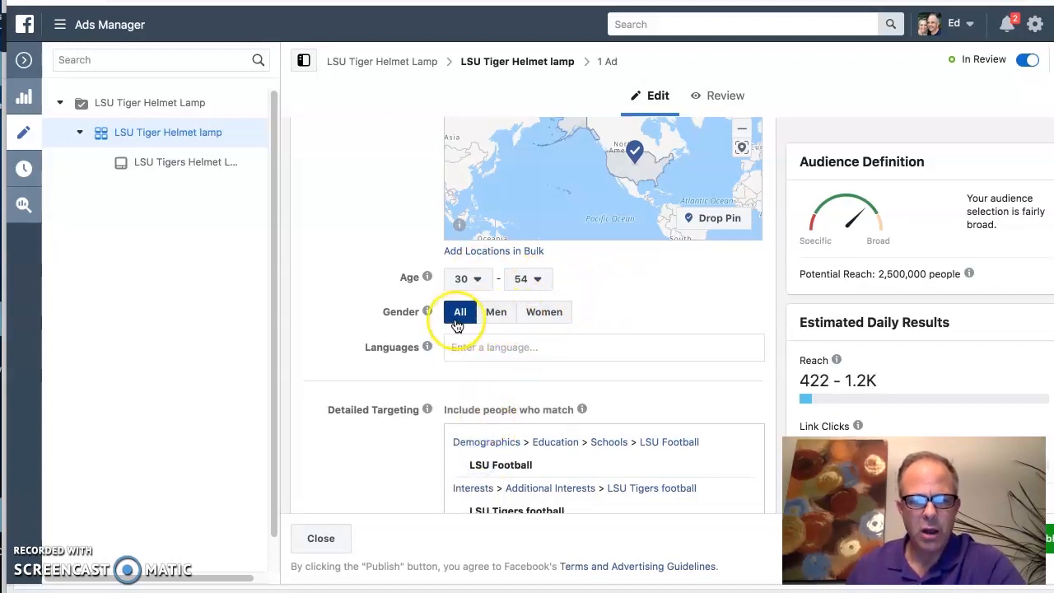
Step: Add English (US) as the audience's language
{"action": "scroll", "coordinate": [666, 298], "scroll_direction": "down", "scroll_amount": 1}
{"action": "left_click", "coordinate": [518, 323]}
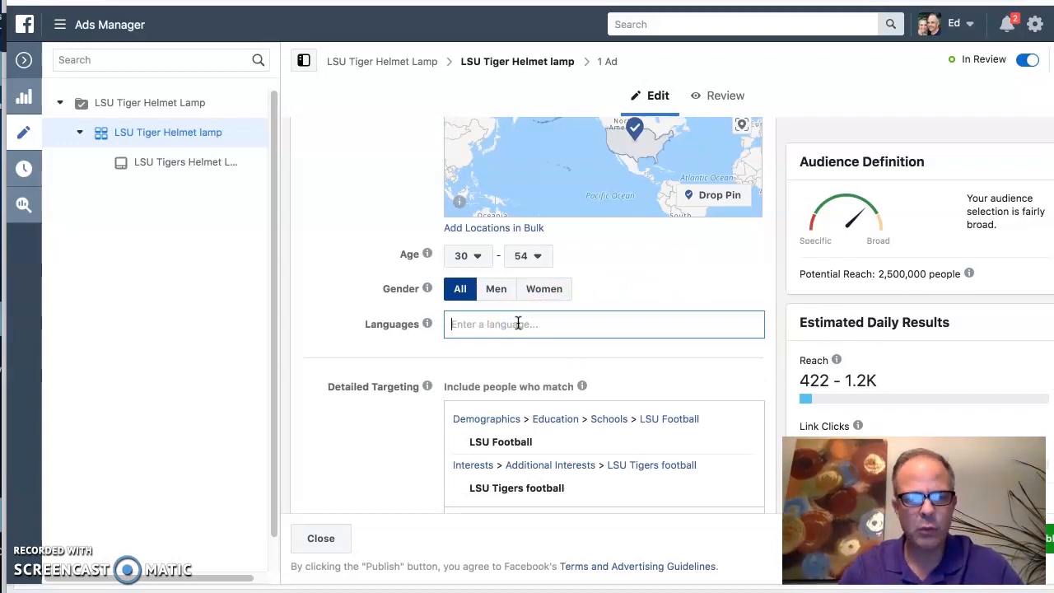
{"action": "type", "text": "e"}
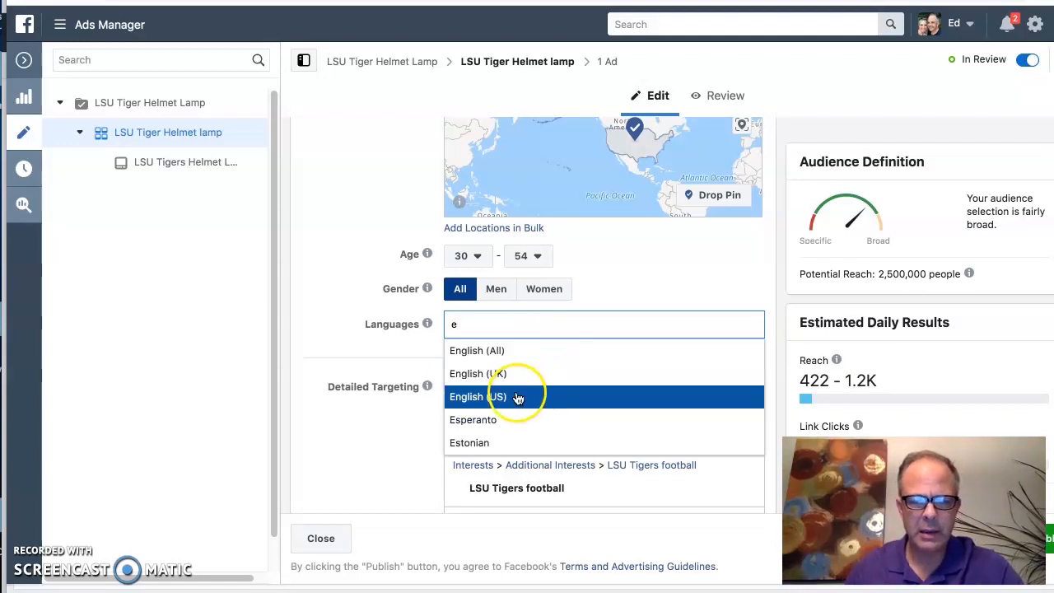
{"action": "left_click", "coordinate": [486, 402]}
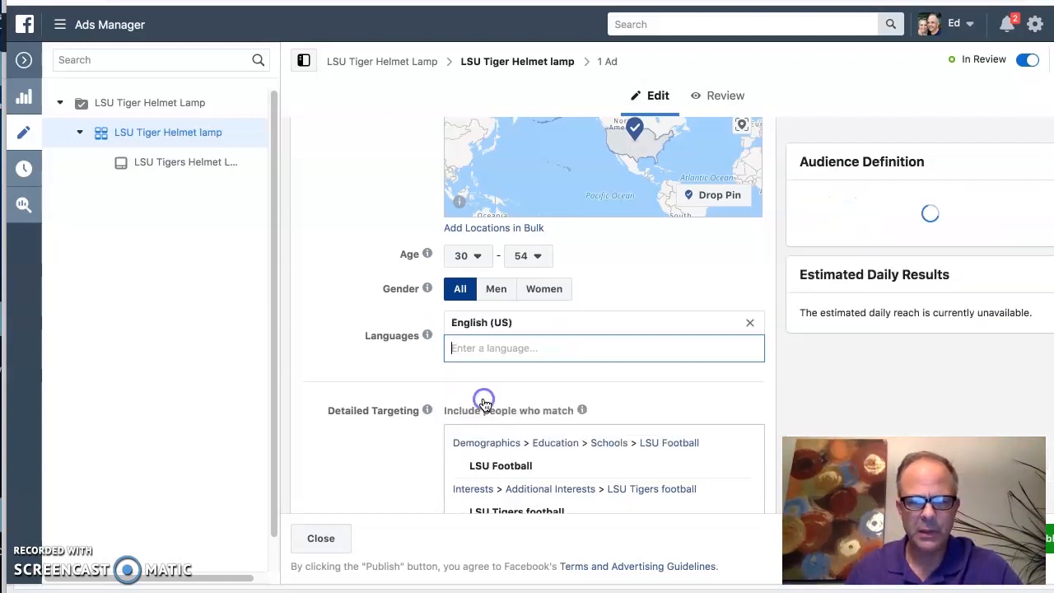
Step: Examine the LSU Football and LSU Tigers football entries in Detailed Targeting and look through the suggested additional demographics and interests
{"action": "scroll", "coordinate": [379, 362], "scroll_direction": "down", "scroll_amount": 5}
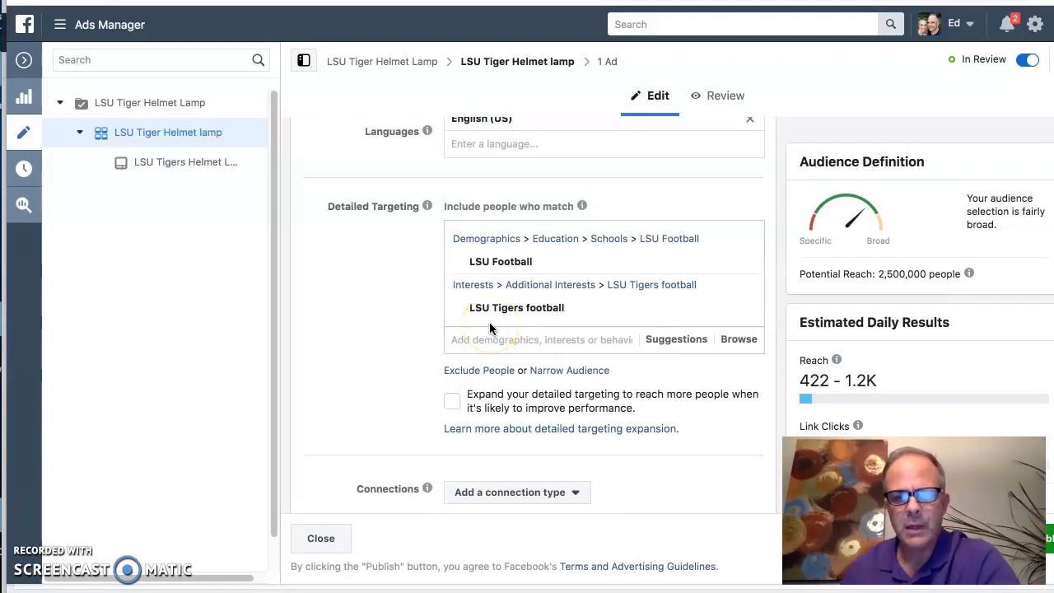
{"action": "mouse_move", "coordinate": [496, 323]}
{"action": "mouse_move", "coordinate": [531, 262]}
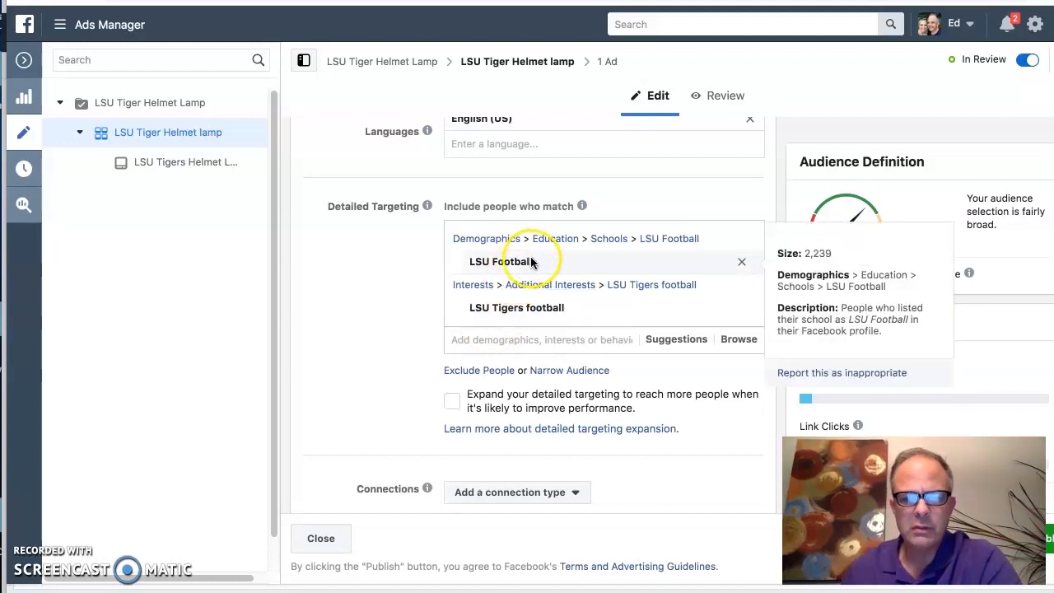
{"action": "mouse_move", "coordinate": [517, 320]}
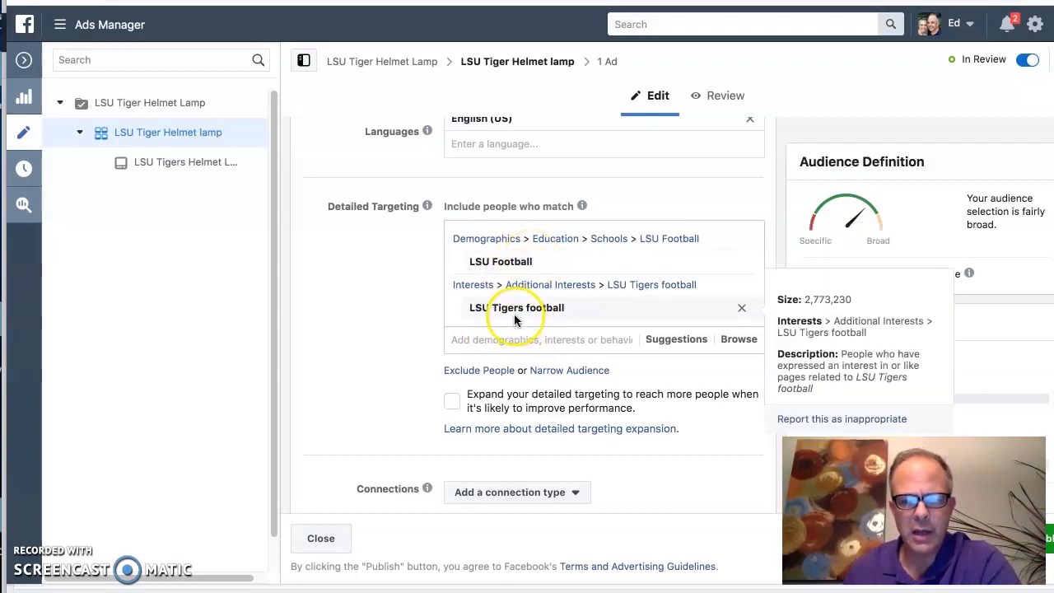
{"action": "left_click", "coordinate": [679, 343]}
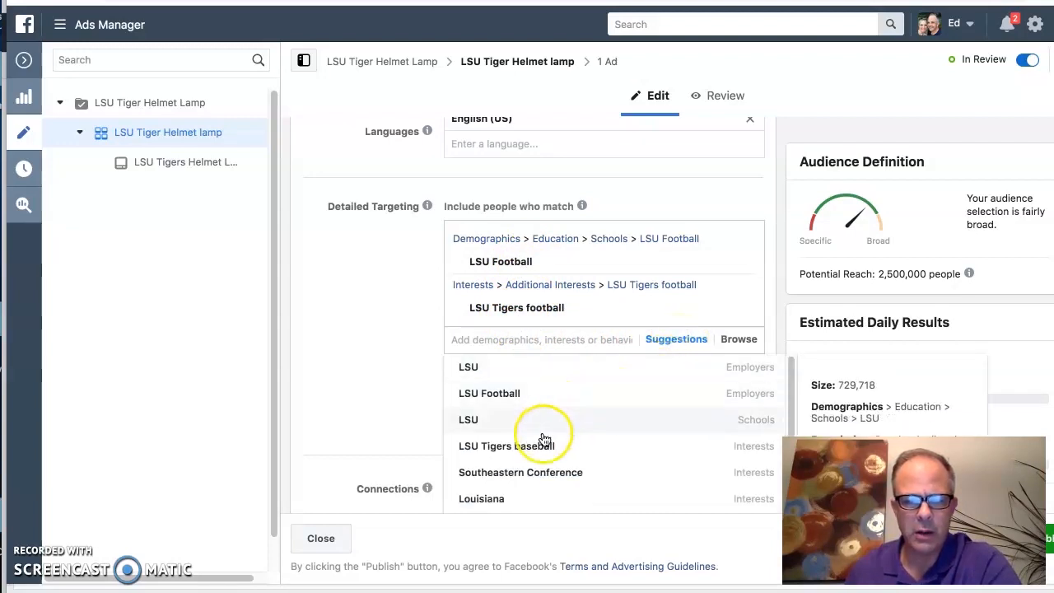
{"action": "scroll", "coordinate": [548, 442], "scroll_direction": "down", "scroll_amount": 2}
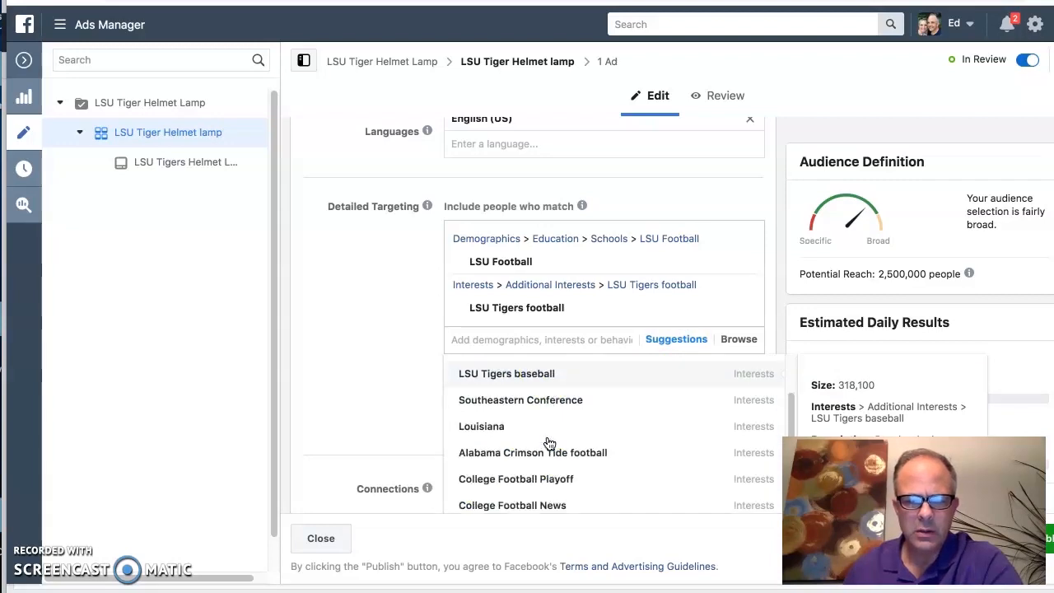
{"action": "scroll", "coordinate": [533, 435], "scroll_direction": "up", "scroll_amount": 1}
{"action": "left_click", "coordinate": [520, 387]}
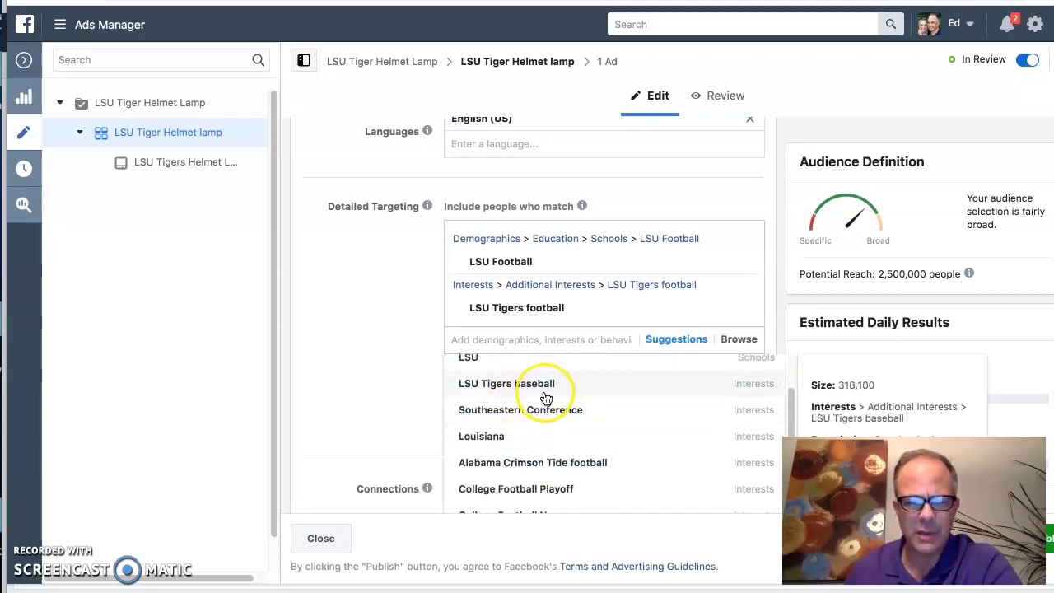
{"action": "scroll", "coordinate": [544, 395], "scroll_direction": "up", "scroll_amount": 1}
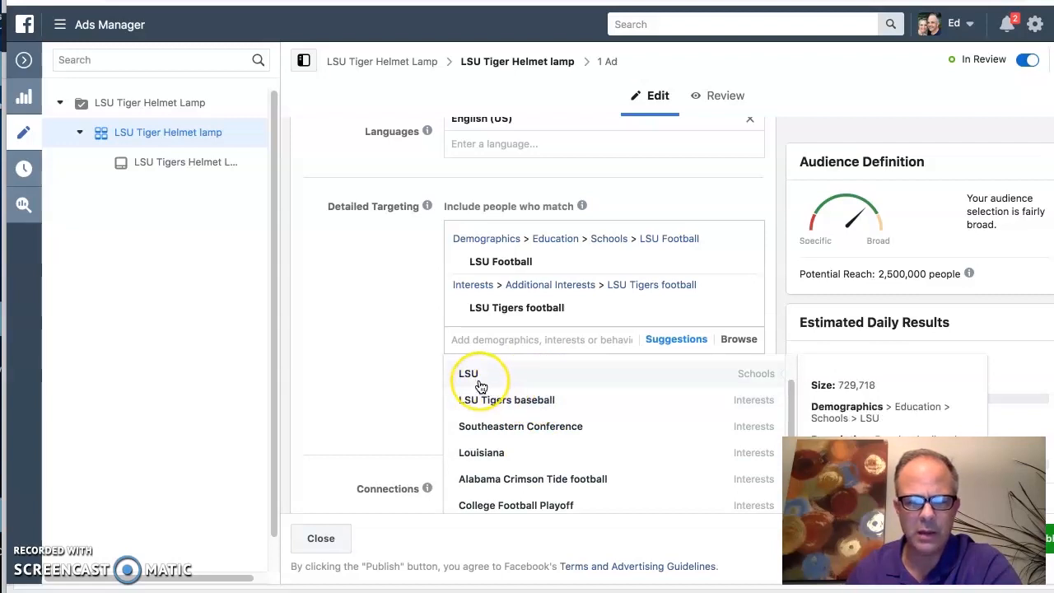
{"action": "scroll", "coordinate": [481, 388], "scroll_direction": "up", "scroll_amount": 1}
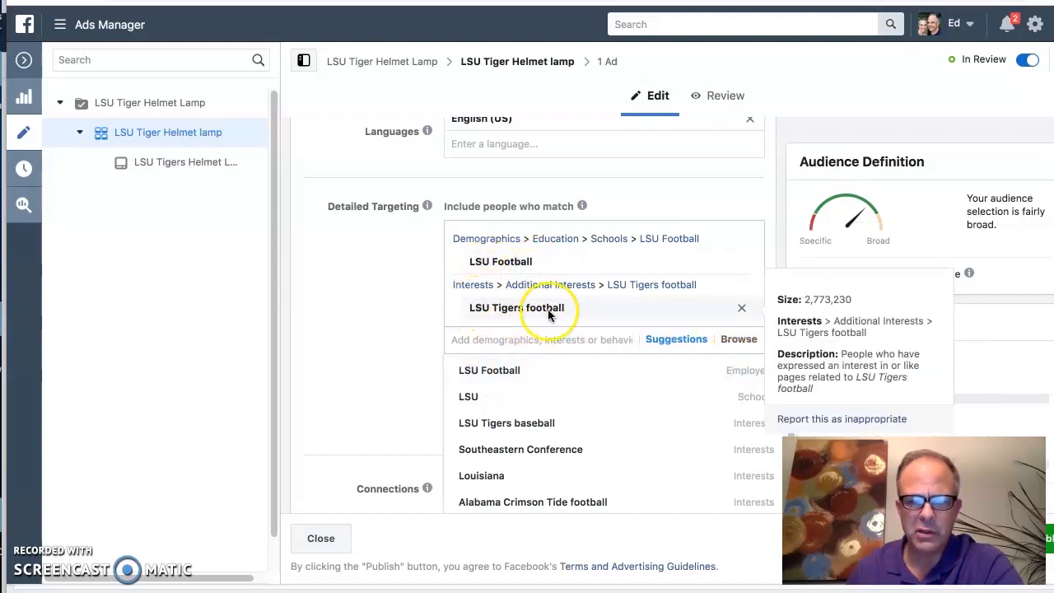
{"action": "left_click", "coordinate": [826, 86]}
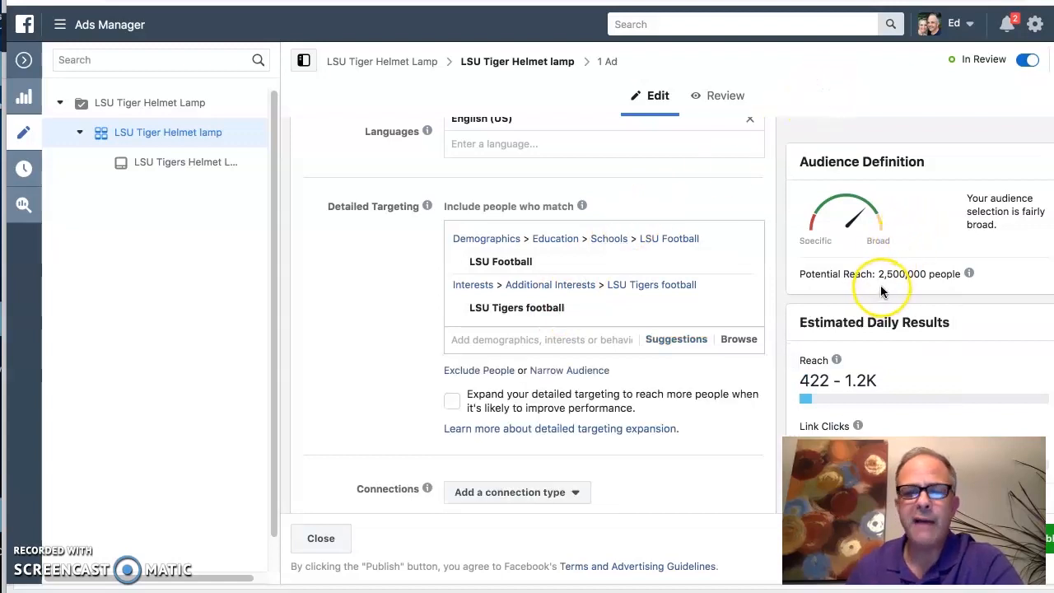
Step: Review the rest of the ad set: connections, saving the audience, placements, and the optimization and delivery settings
{"action": "scroll", "coordinate": [728, 341], "scroll_direction": "down", "scroll_amount": 3}
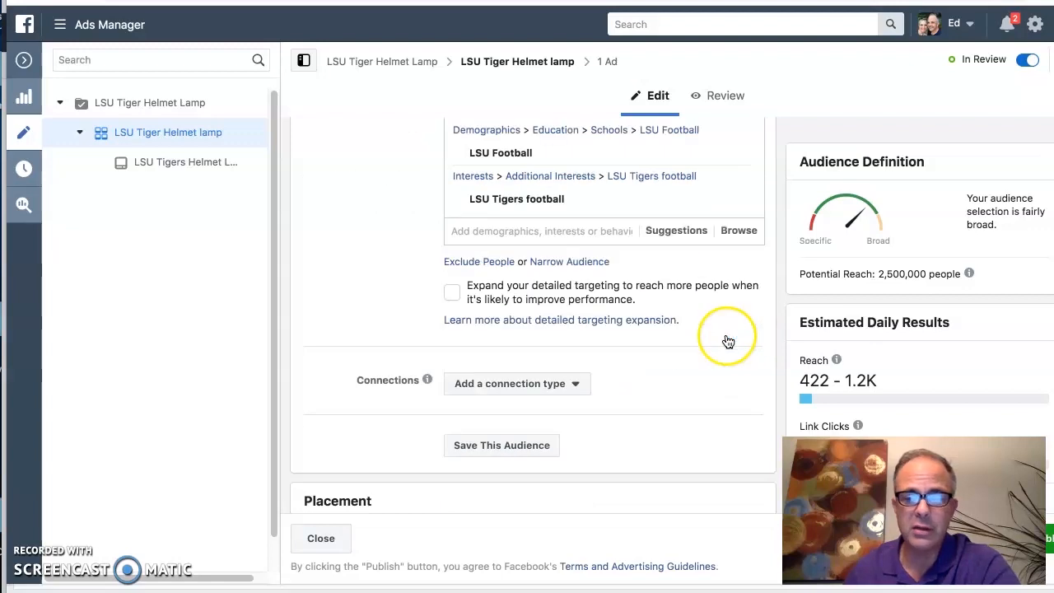
{"action": "scroll", "coordinate": [726, 341], "scroll_direction": "down", "scroll_amount": 1}
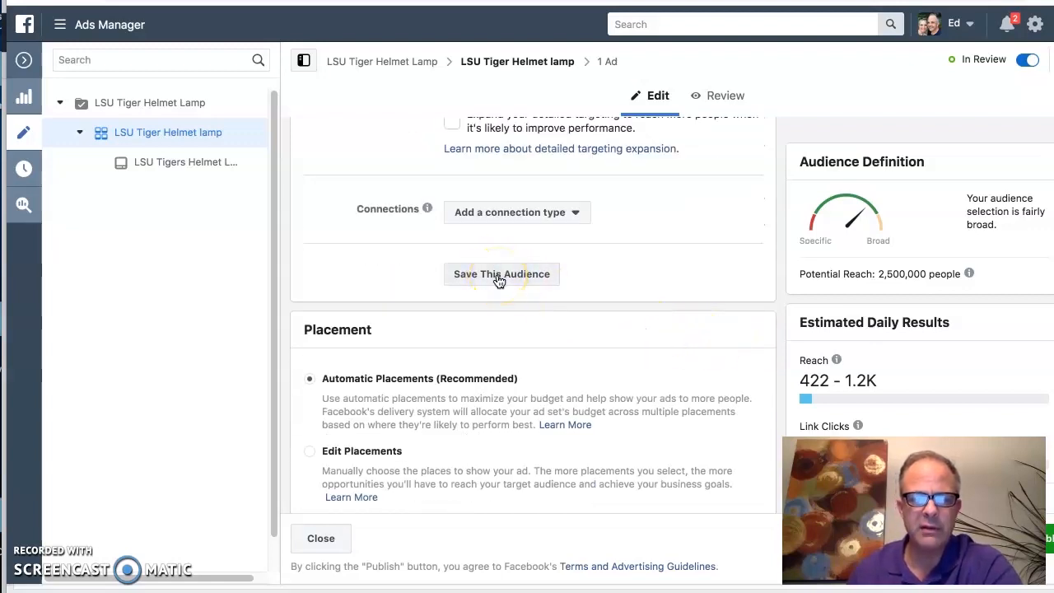
{"action": "scroll", "coordinate": [561, 308], "scroll_direction": "down", "scroll_amount": 2}
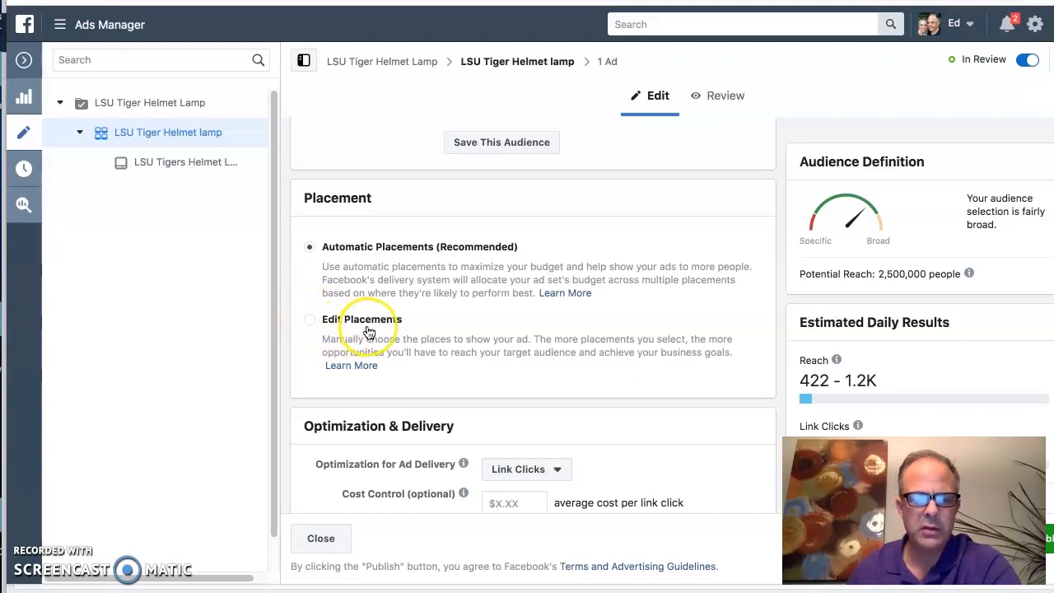
{"action": "scroll", "coordinate": [370, 332], "scroll_direction": "down", "scroll_amount": 2}
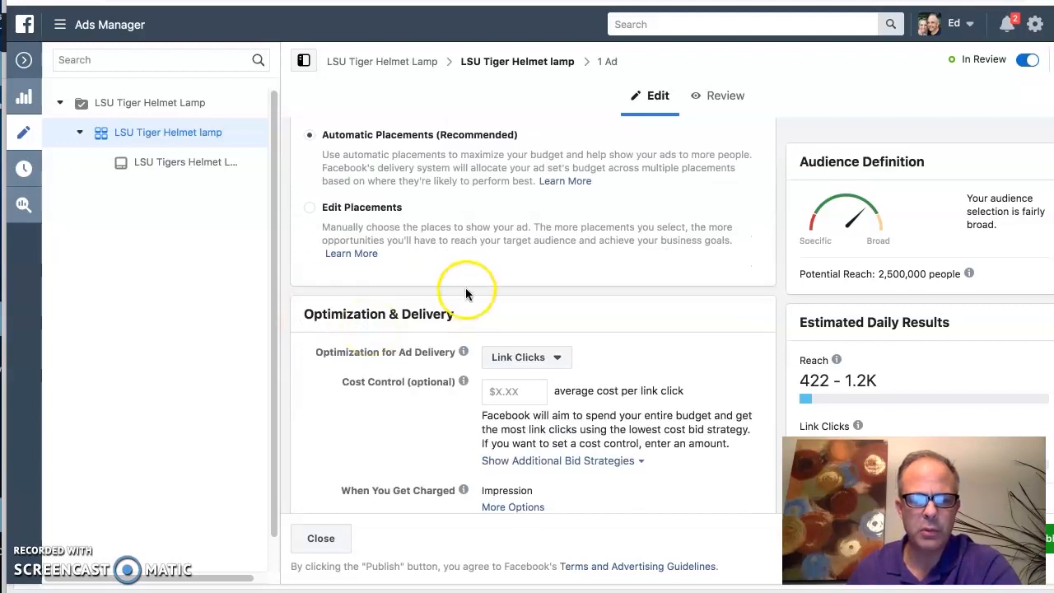
{"action": "scroll", "coordinate": [466, 287], "scroll_direction": "down", "scroll_amount": 1}
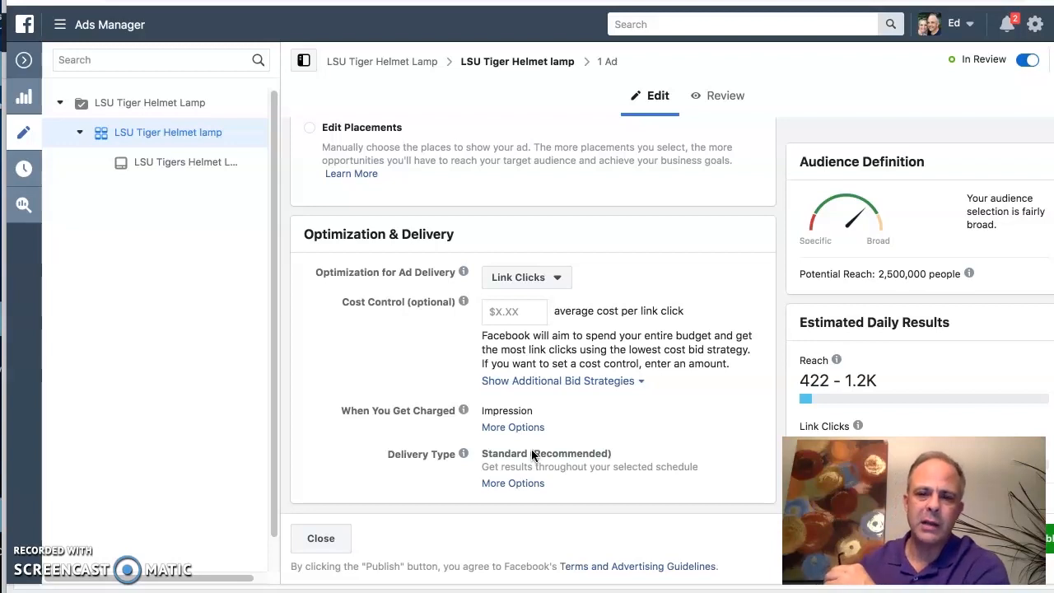
Step: Open the LSU Tigers Helmet Lamp ad and select TheHeismanWinners.com from the Personal pages as its Facebook Page
{"action": "left_click", "coordinate": [611, 65]}
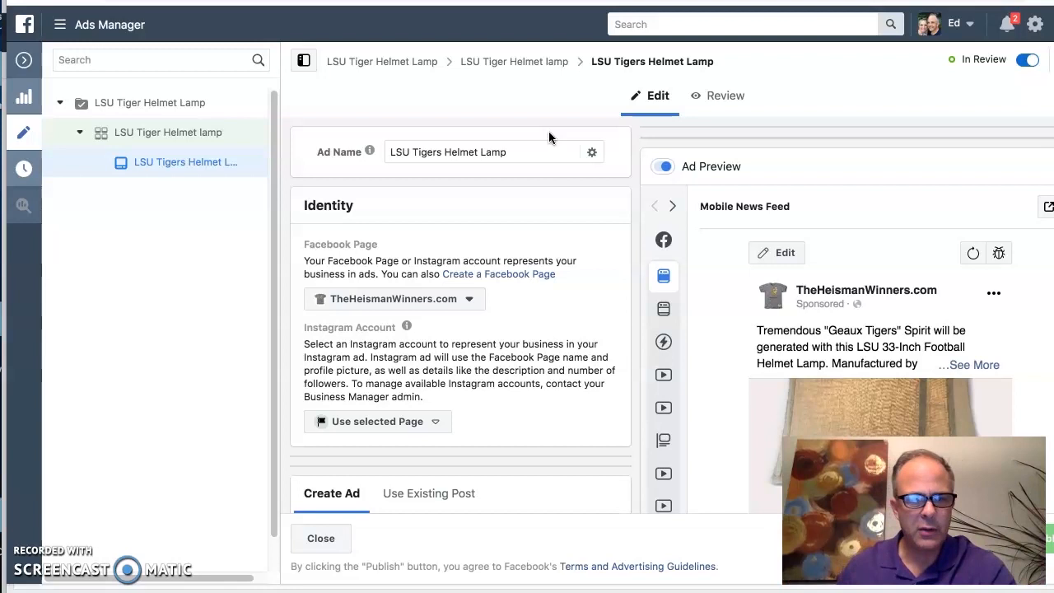
{"action": "left_click", "coordinate": [525, 151]}
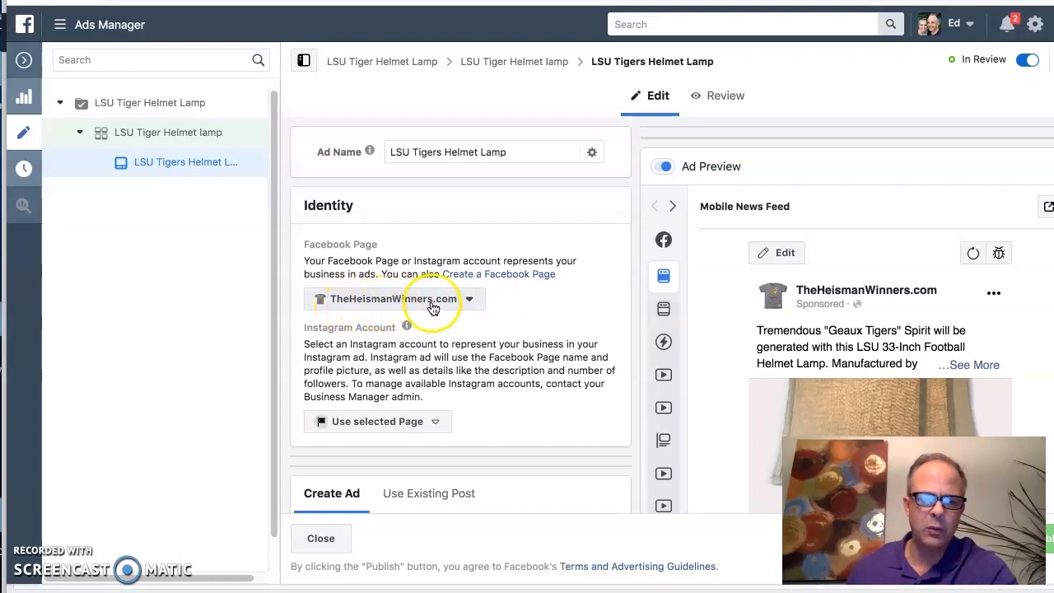
{"action": "left_click", "coordinate": [472, 301]}
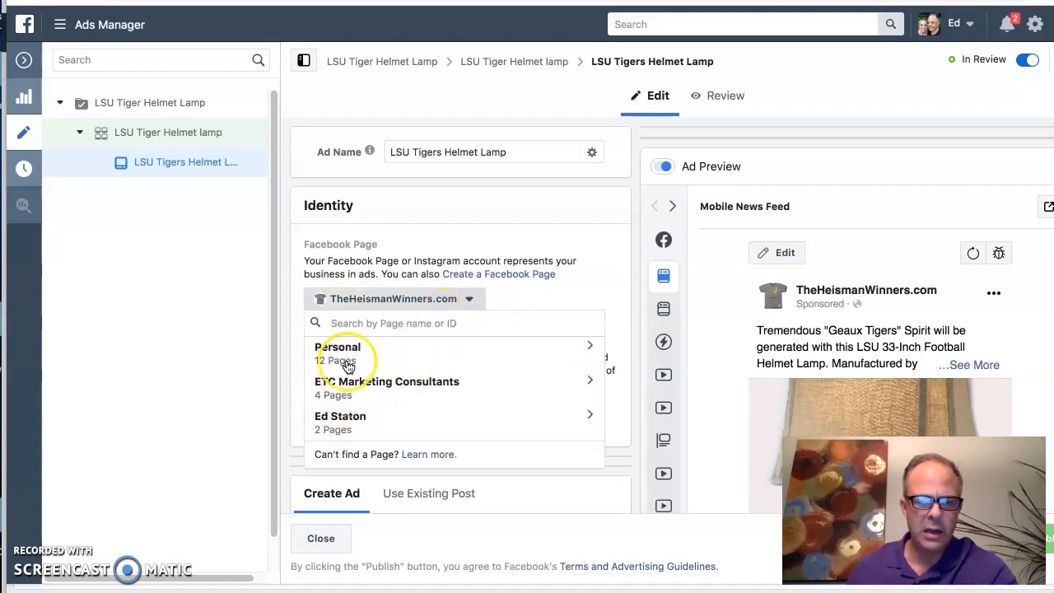
{"action": "left_click", "coordinate": [590, 345]}
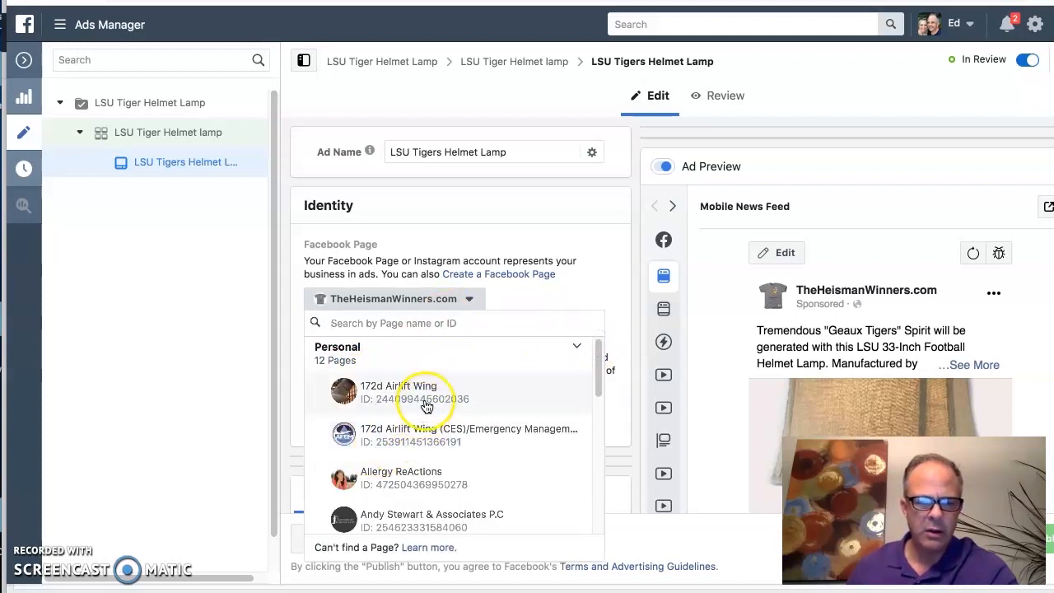
{"action": "left_click_drag", "start_coordinate": [599, 378], "coordinate": [592, 478]}
{"action": "left_click", "coordinate": [473, 477]}
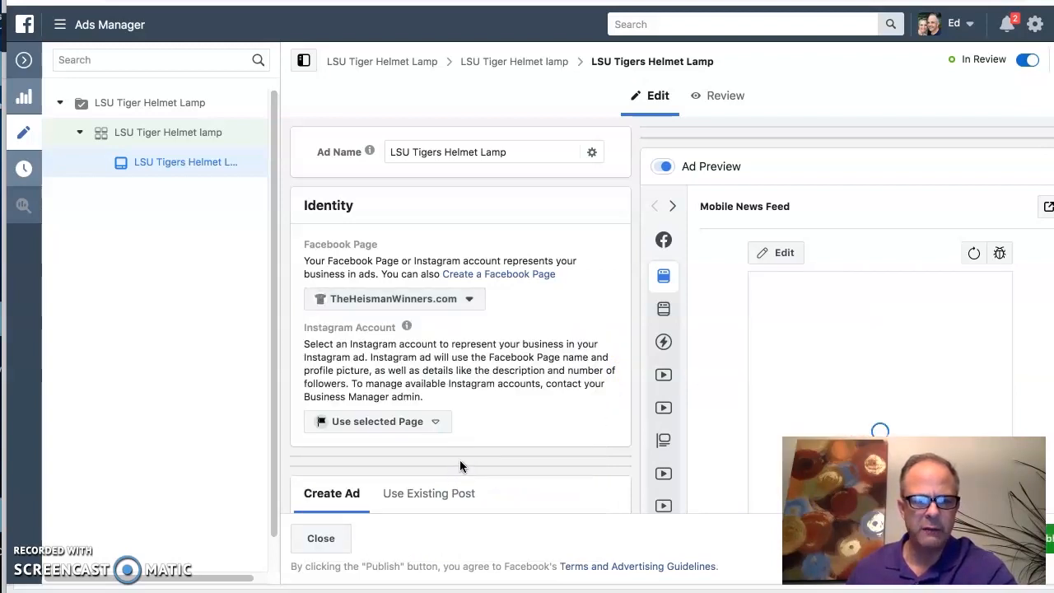
{"action": "left_click", "coordinate": [520, 428]}
Step: Review the ad's format choices, the fullscreen mobile experience option and the video template suggestion
{"action": "scroll", "coordinate": [534, 422], "scroll_direction": "down", "scroll_amount": 5}
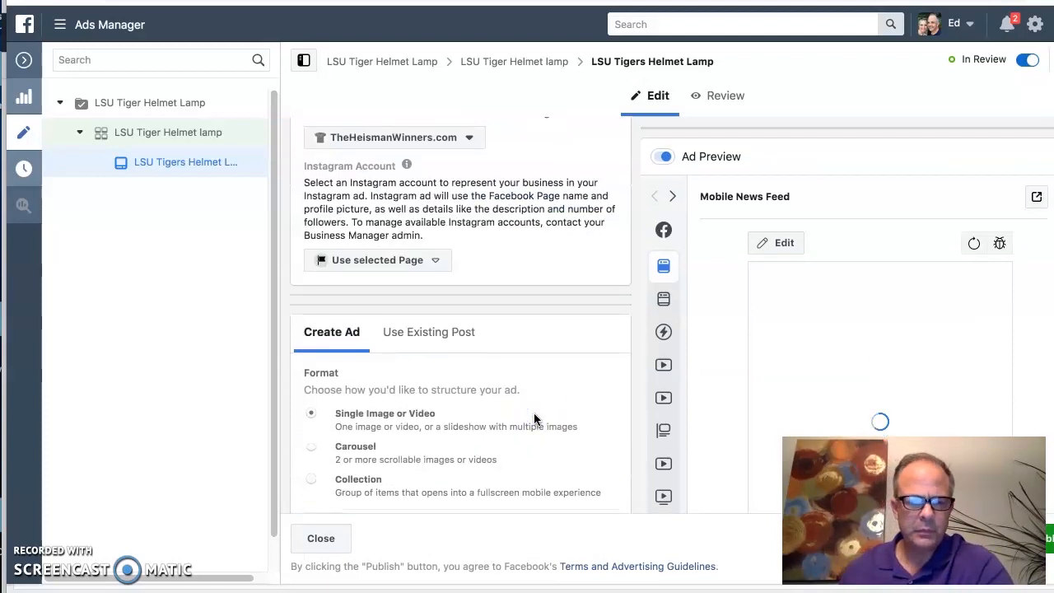
{"action": "scroll", "coordinate": [534, 420], "scroll_direction": "down", "scroll_amount": 1}
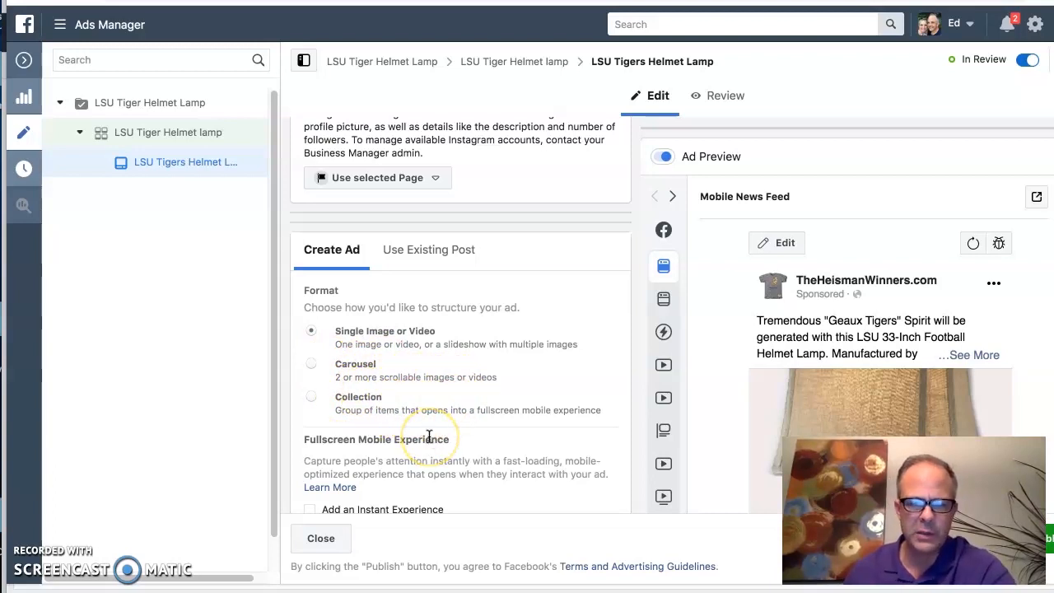
{"action": "scroll", "coordinate": [562, 372], "scroll_direction": "down", "scroll_amount": 4}
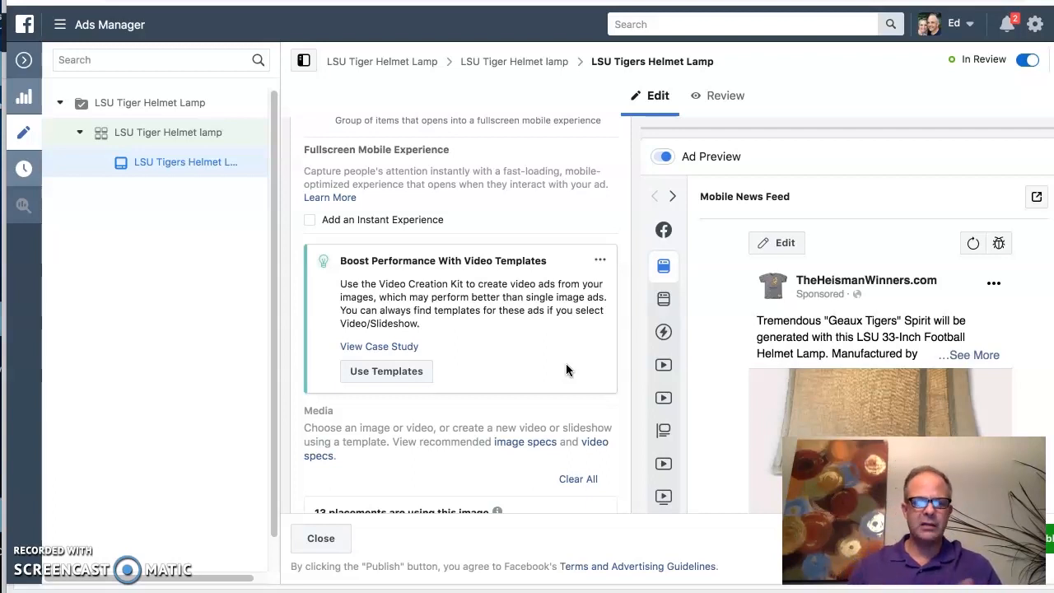
{"action": "left_click", "coordinate": [542, 394]}
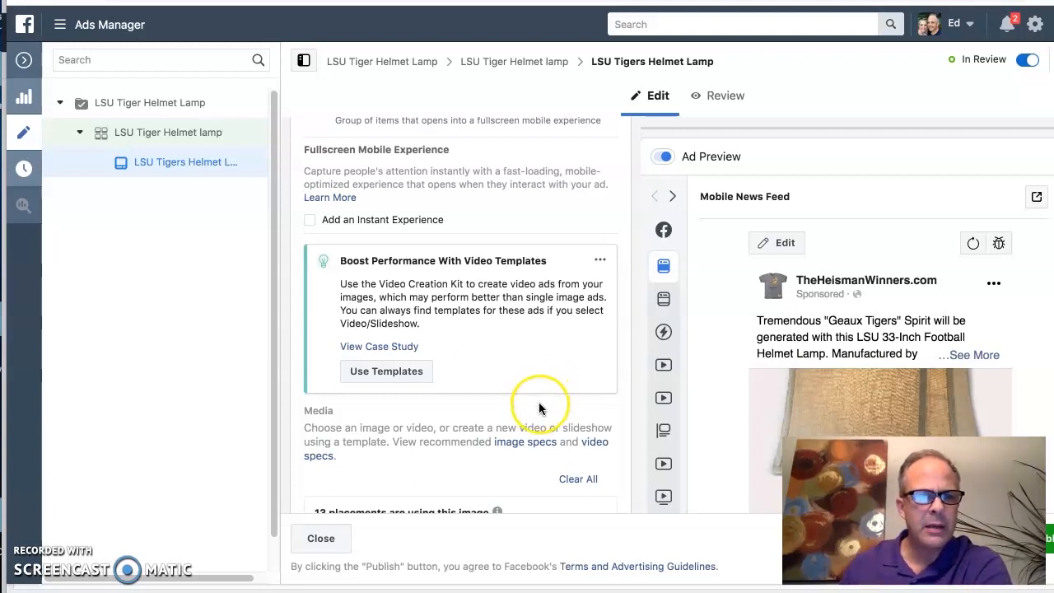
Step: Crop the ad image LSU-MOD Tan Shade Revised.jpg to the Vertical 9:16 format and save it
{"action": "scroll", "coordinate": [539, 402], "scroll_direction": "down", "scroll_amount": 1}
{"action": "scroll", "coordinate": [539, 402], "scroll_direction": "down", "scroll_amount": 5}
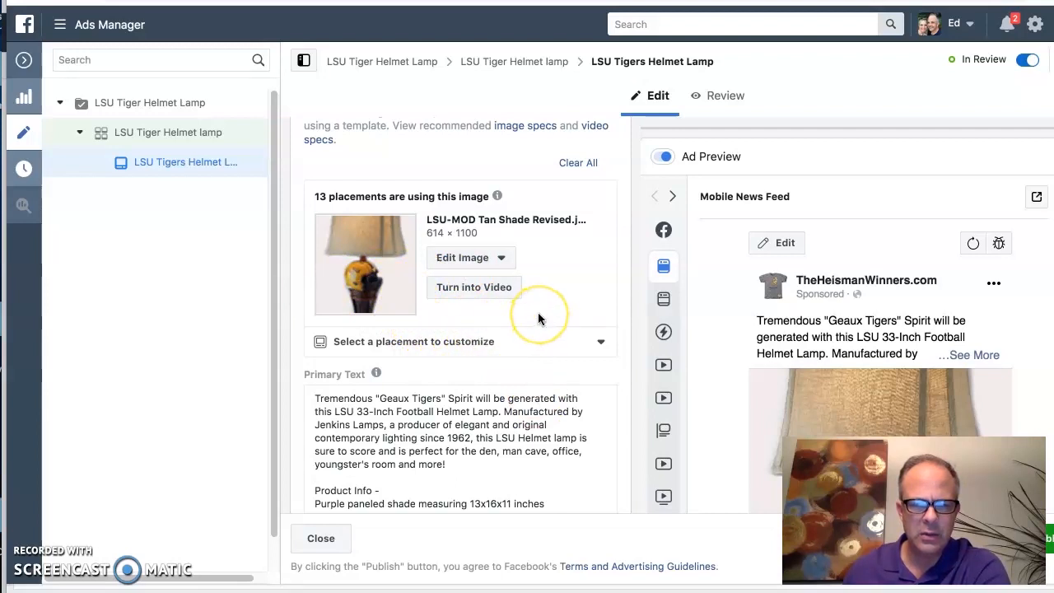
{"action": "left_click", "coordinate": [467, 258]}
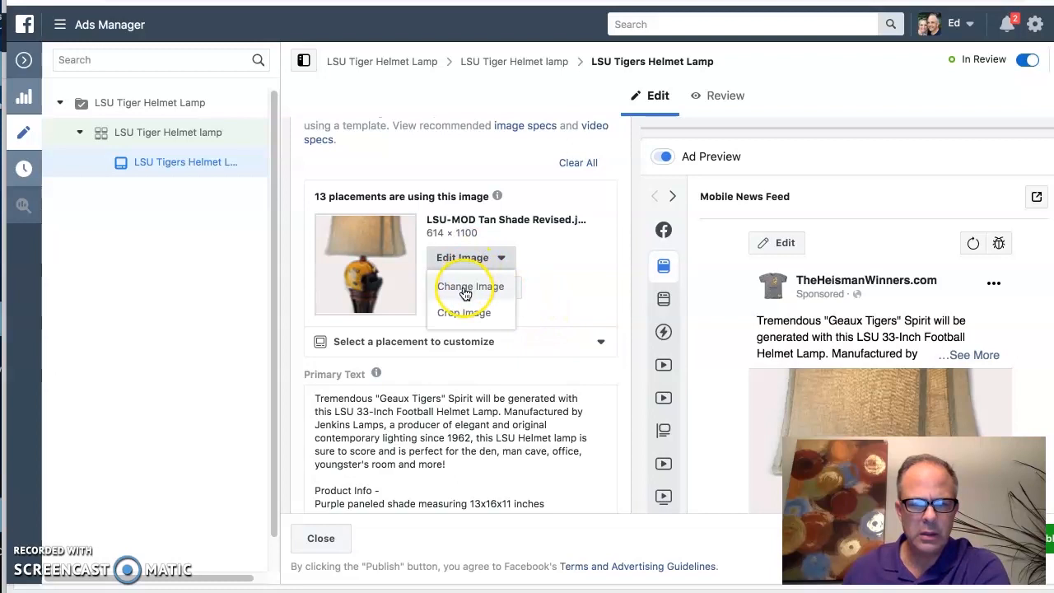
{"action": "left_click", "coordinate": [463, 313]}
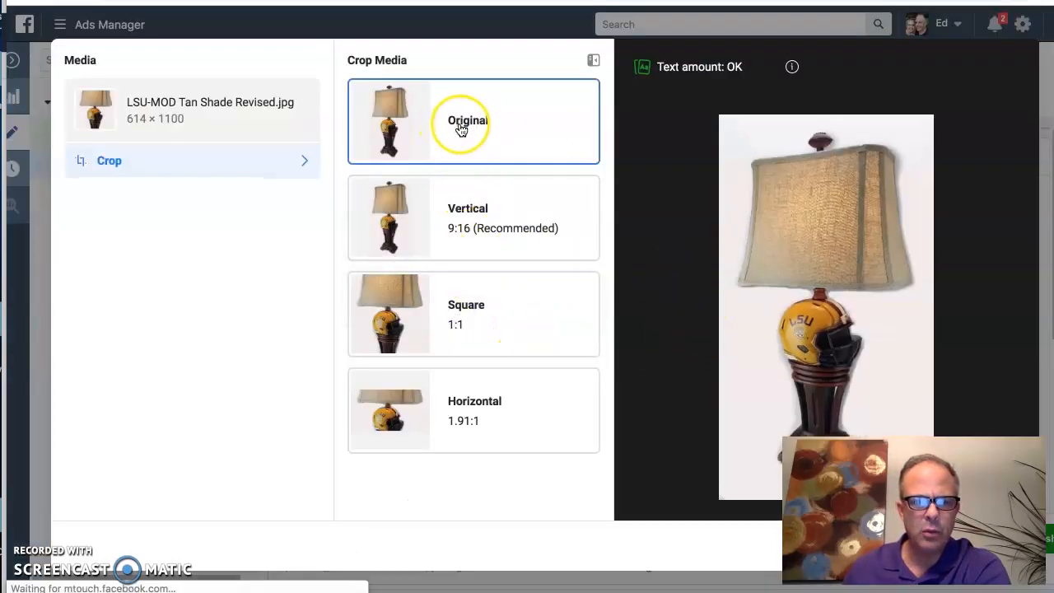
{"action": "left_click", "coordinate": [468, 213]}
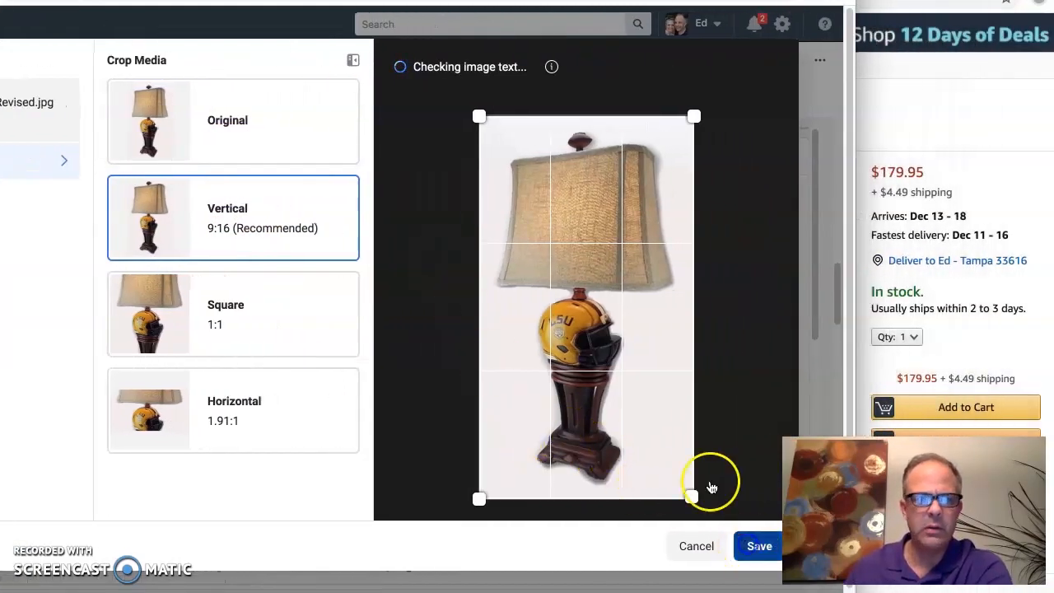
{"action": "left_click", "coordinate": [759, 546]}
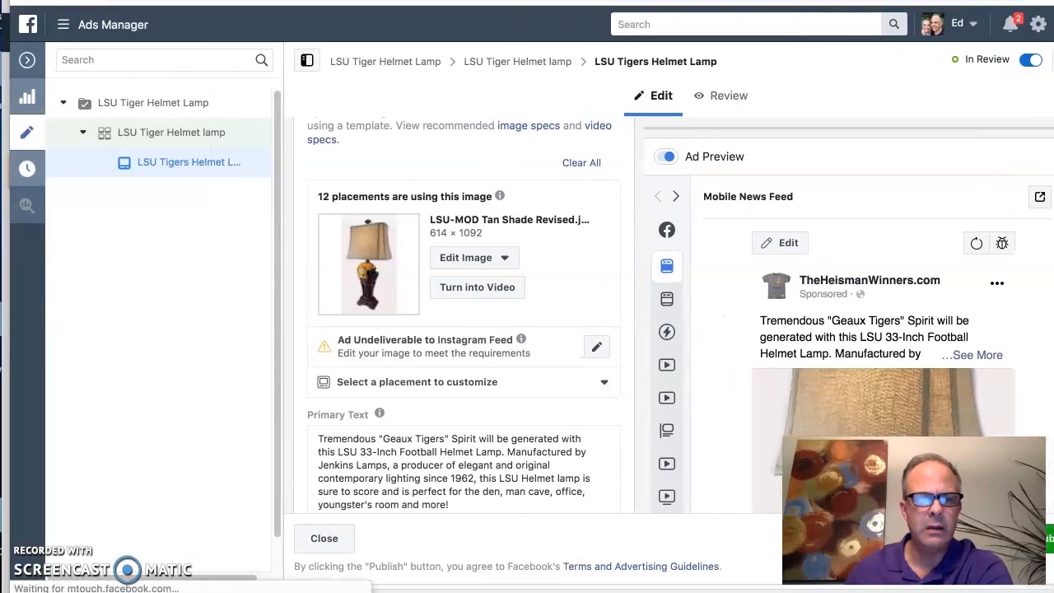
Step: Insert "Tigers" before "Football" so the headline reads "Let Your LSU Spirit Shine with this Tigers Football Helmet Lamp"
{"action": "scroll", "coordinate": [506, 349], "scroll_direction": "down", "scroll_amount": 8}
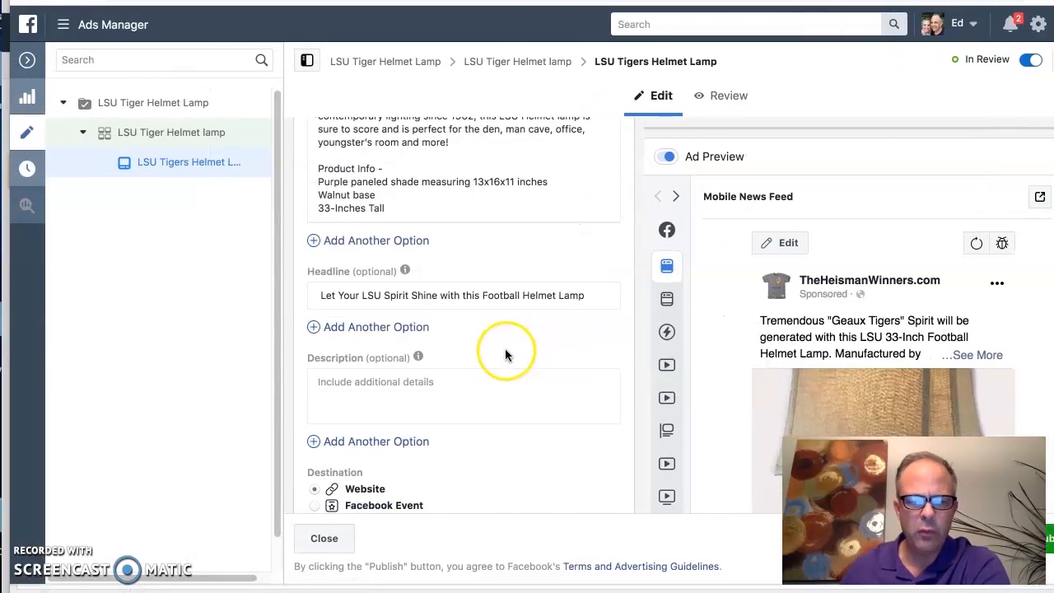
{"action": "scroll", "coordinate": [539, 420], "scroll_direction": "down", "scroll_amount": 10}
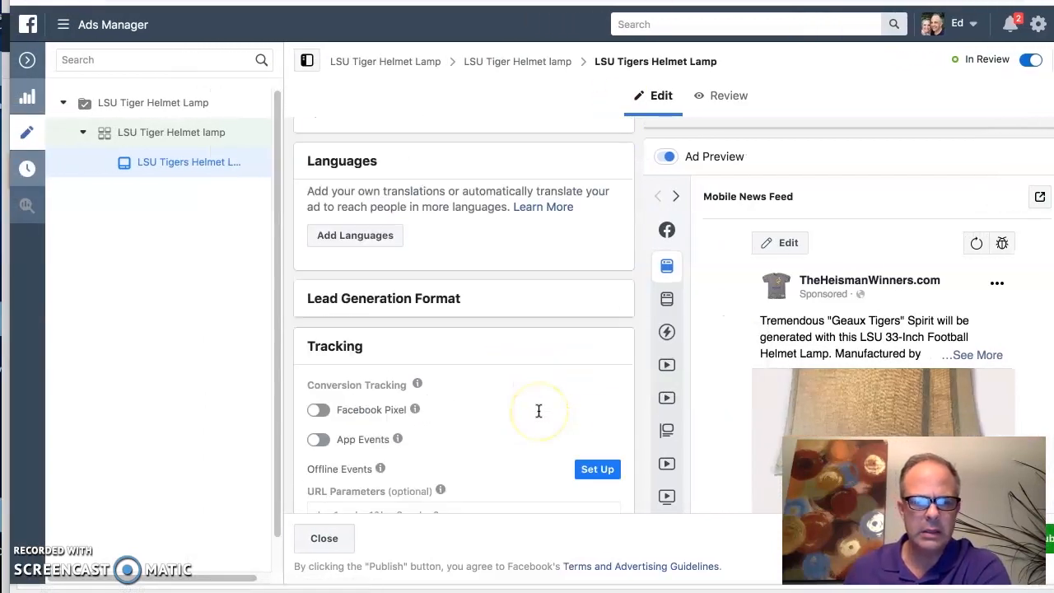
{"action": "scroll", "coordinate": [538, 411], "scroll_direction": "up", "scroll_amount": 15}
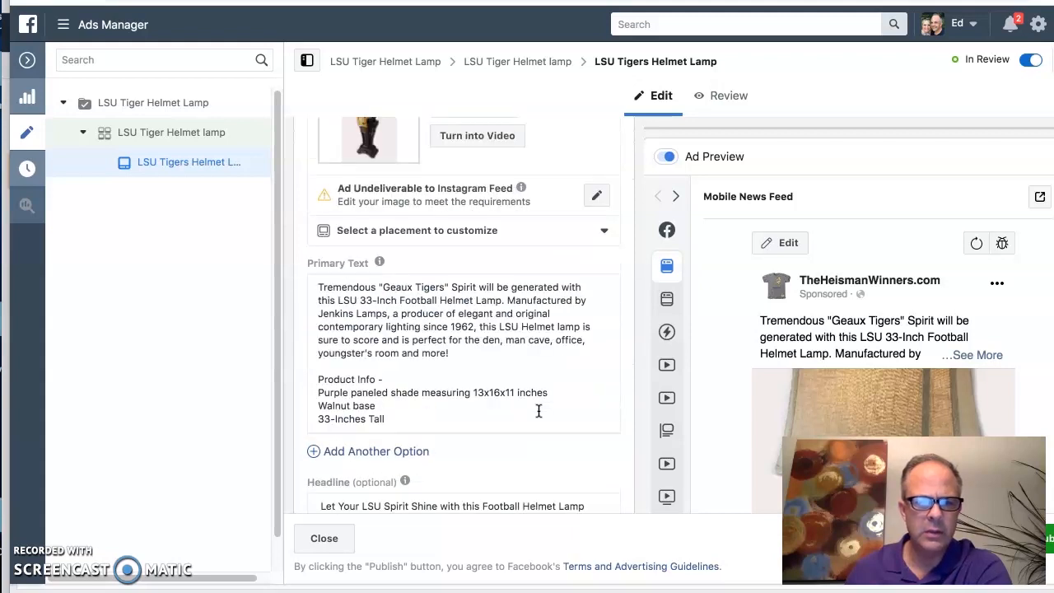
{"action": "scroll", "coordinate": [537, 399], "scroll_direction": "down", "scroll_amount": 1}
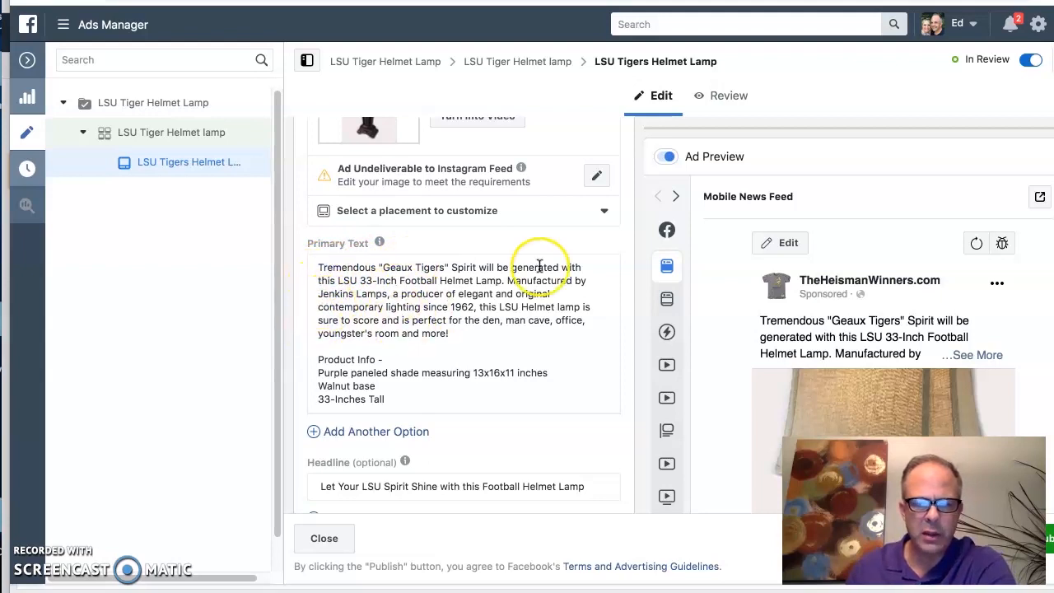
{"action": "scroll", "coordinate": [445, 396], "scroll_direction": "down", "scroll_amount": 1}
{"action": "scroll", "coordinate": [445, 401], "scroll_direction": "down", "scroll_amount": 3}
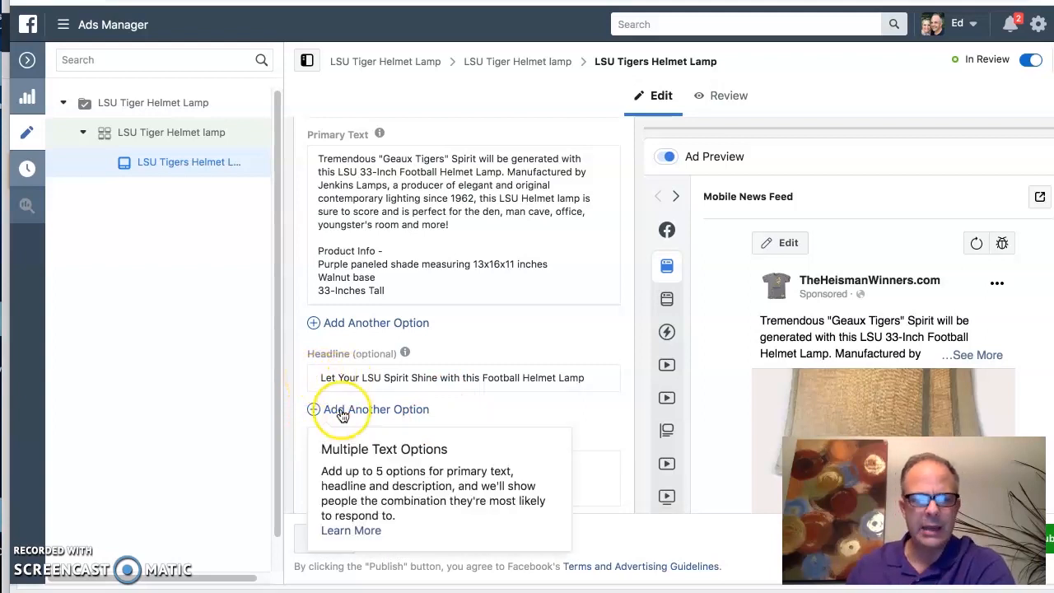
{"action": "mouse_move", "coordinate": [332, 439]}
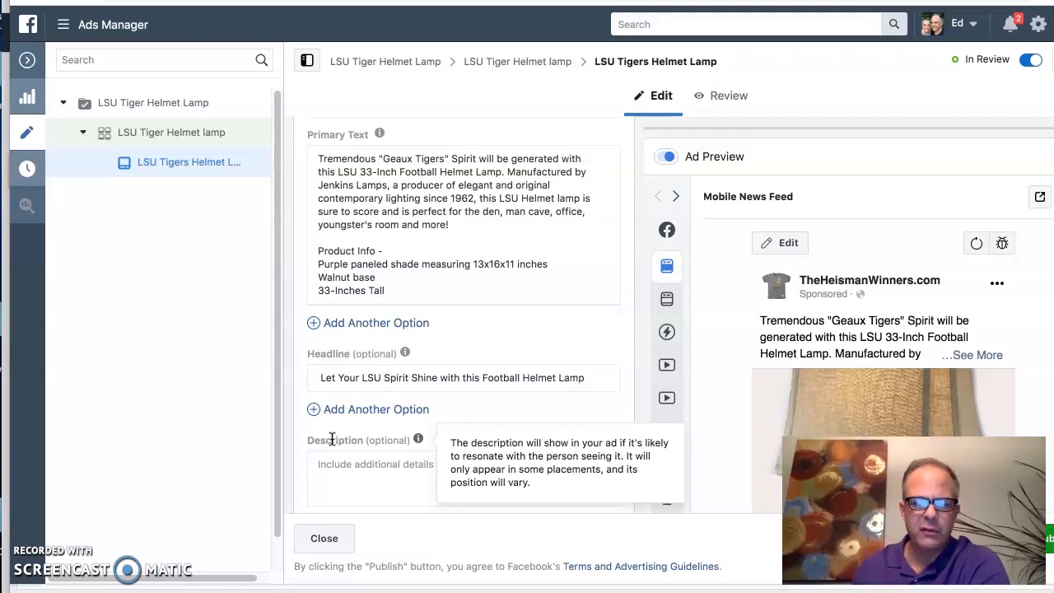
{"action": "left_click", "coordinate": [480, 379]}
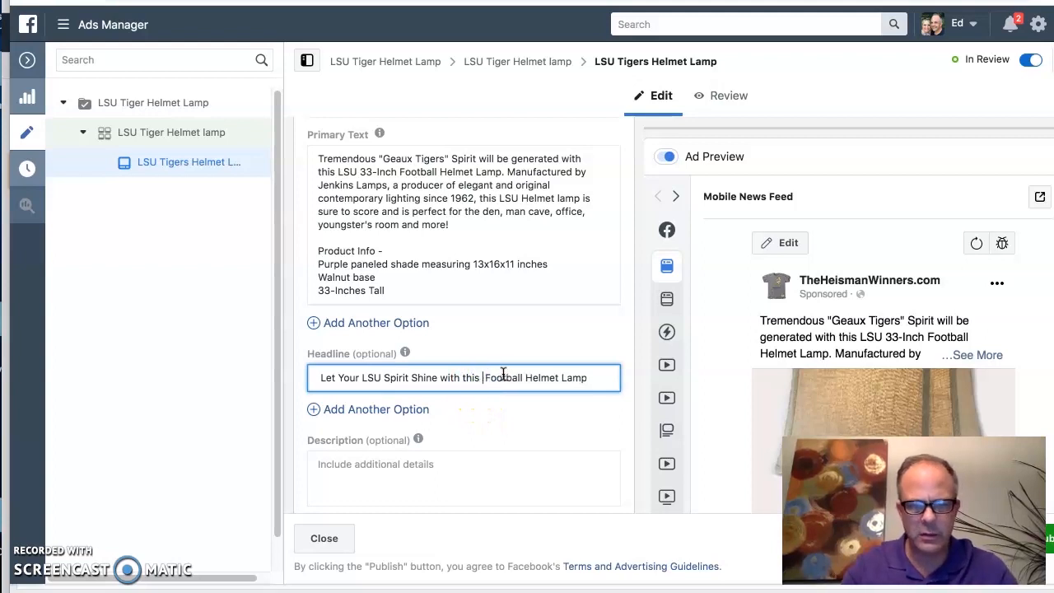
{"action": "type", "text": "Tigers"}
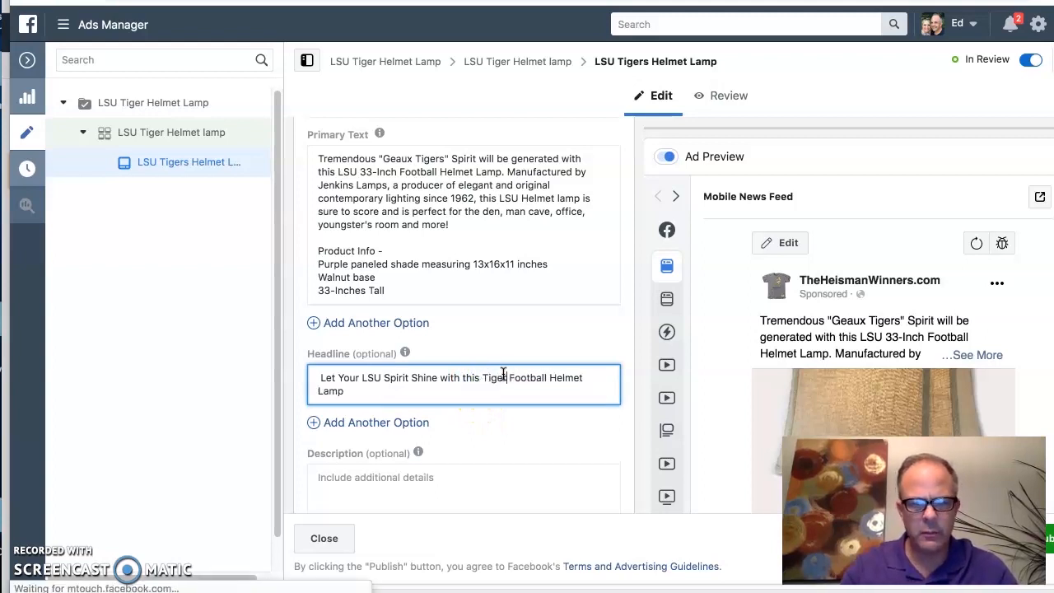
{"action": "left_click", "coordinate": [553, 339]}
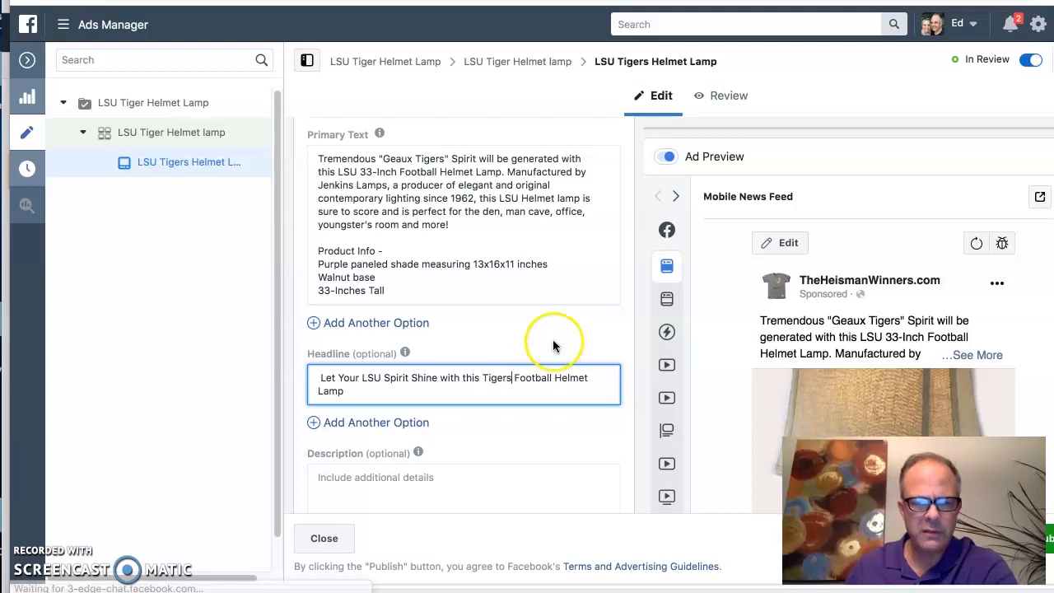
Step: Review the ad's description and destination settings, and check the Website URL against the Amazon page of the LSU Tigers helmet lamp
{"action": "scroll", "coordinate": [538, 362], "scroll_direction": "down", "scroll_amount": 2}
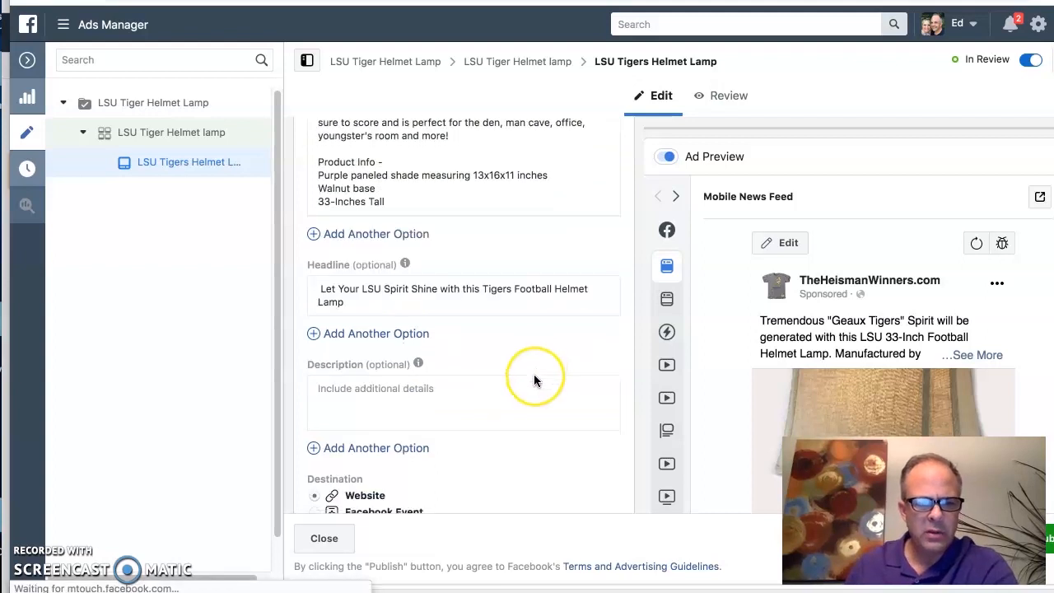
{"action": "scroll", "coordinate": [534, 374], "scroll_direction": "down", "scroll_amount": 1}
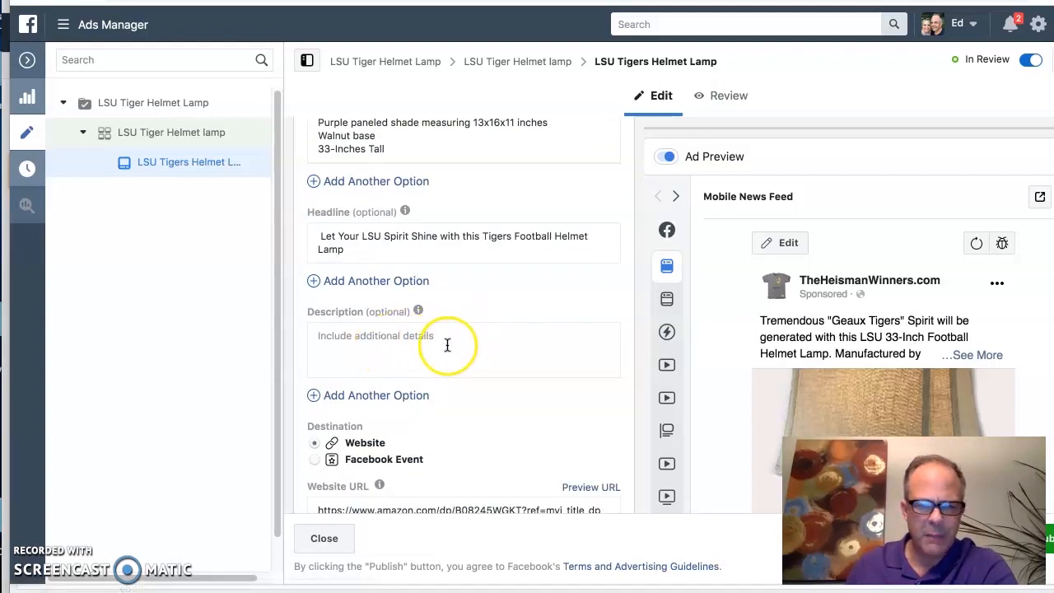
{"action": "mouse_move", "coordinate": [419, 311]}
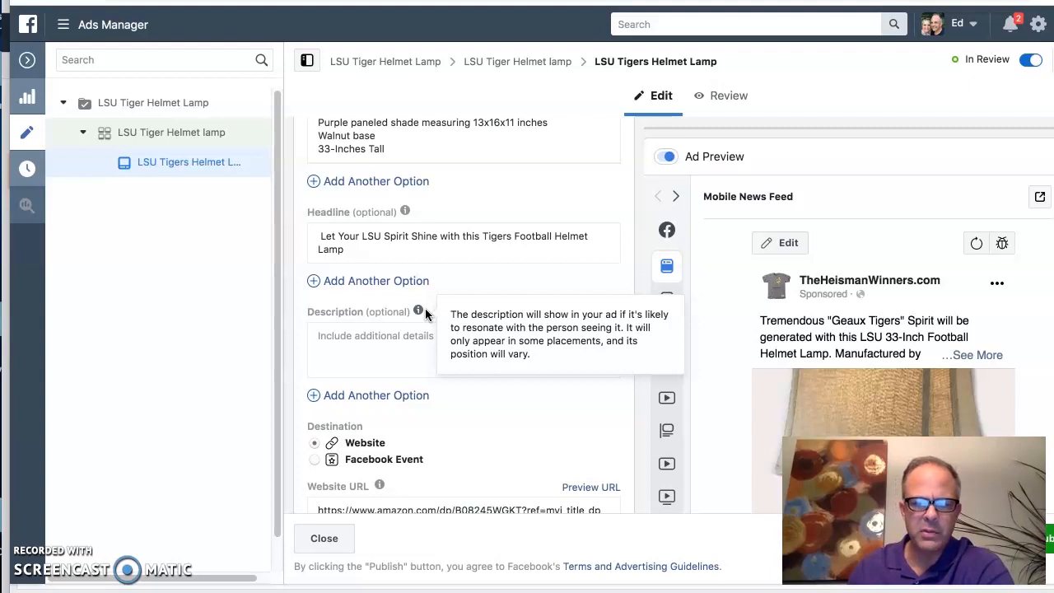
{"action": "scroll", "coordinate": [529, 381], "scroll_direction": "down", "scroll_amount": 1}
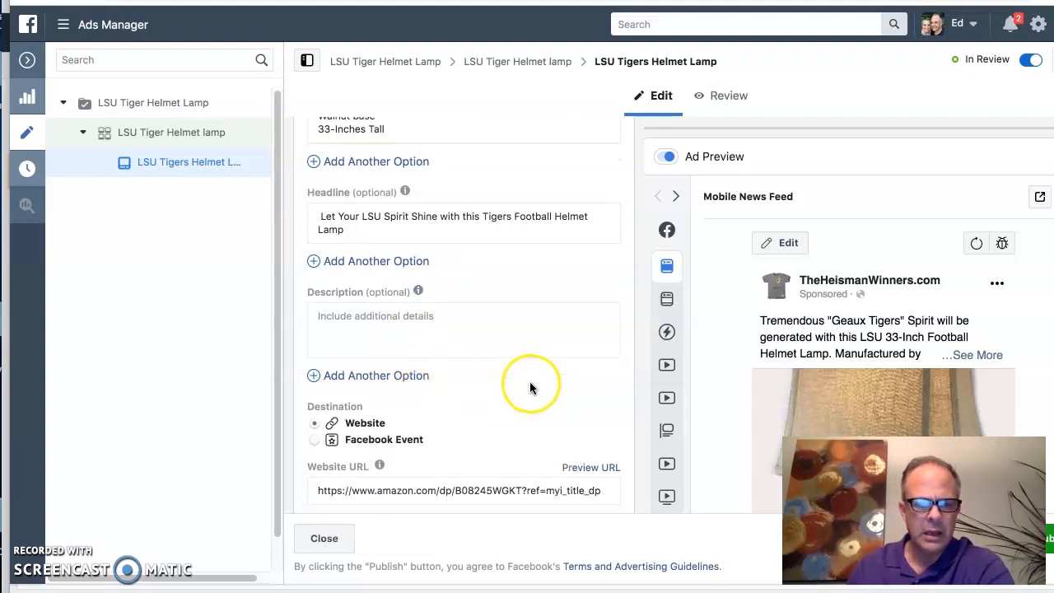
{"action": "scroll", "coordinate": [530, 382], "scroll_direction": "down", "scroll_amount": 2}
{"action": "scroll", "coordinate": [519, 379], "scroll_direction": "down", "scroll_amount": 3}
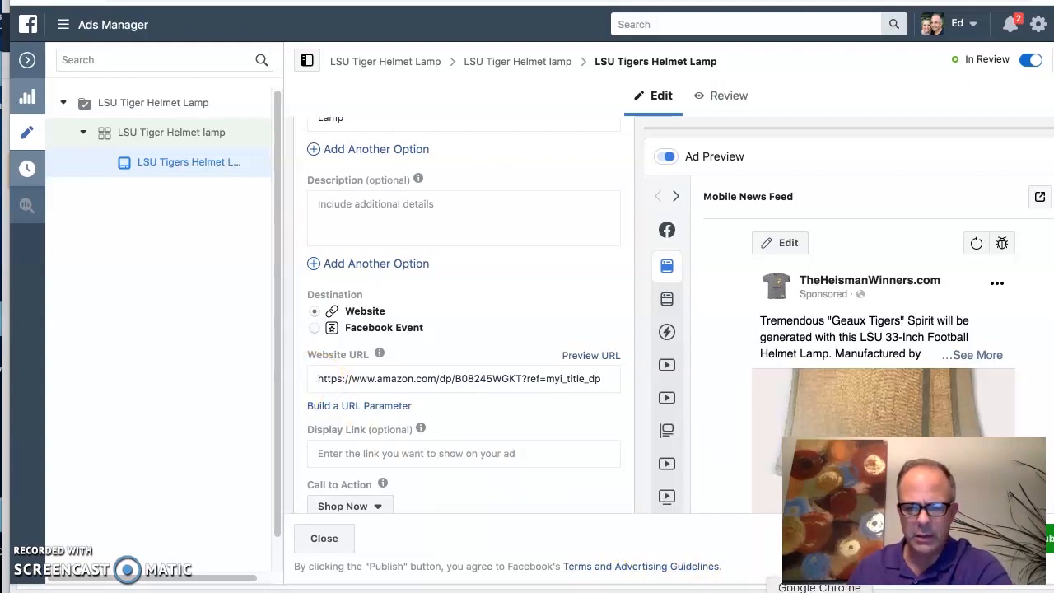
{"action": "right_click", "coordinate": [820, 592]}
{"action": "left_click", "coordinate": [569, 444]}
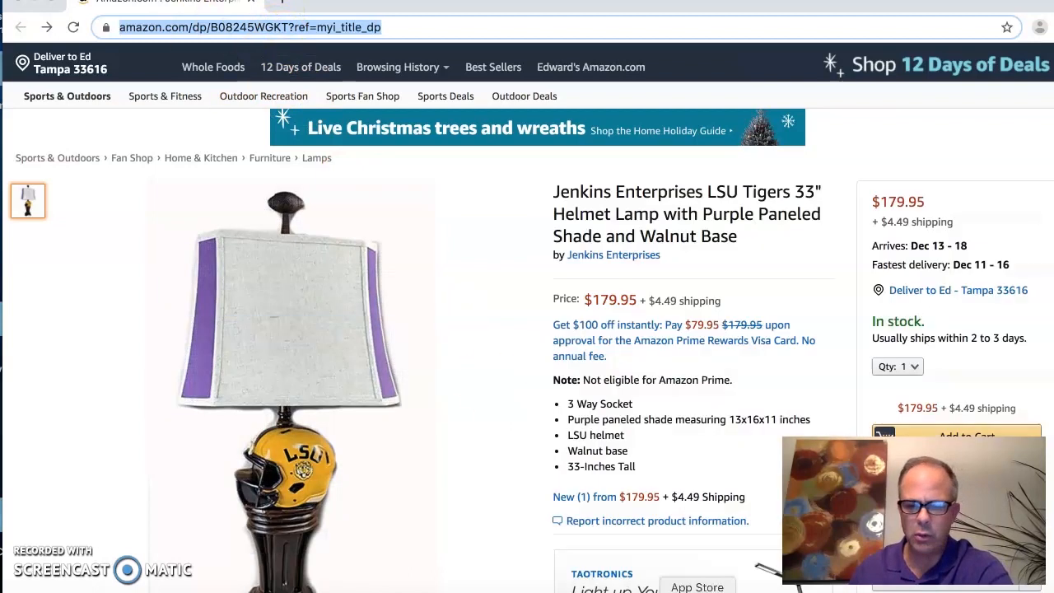
{"action": "right_click", "coordinate": [819, 590]}
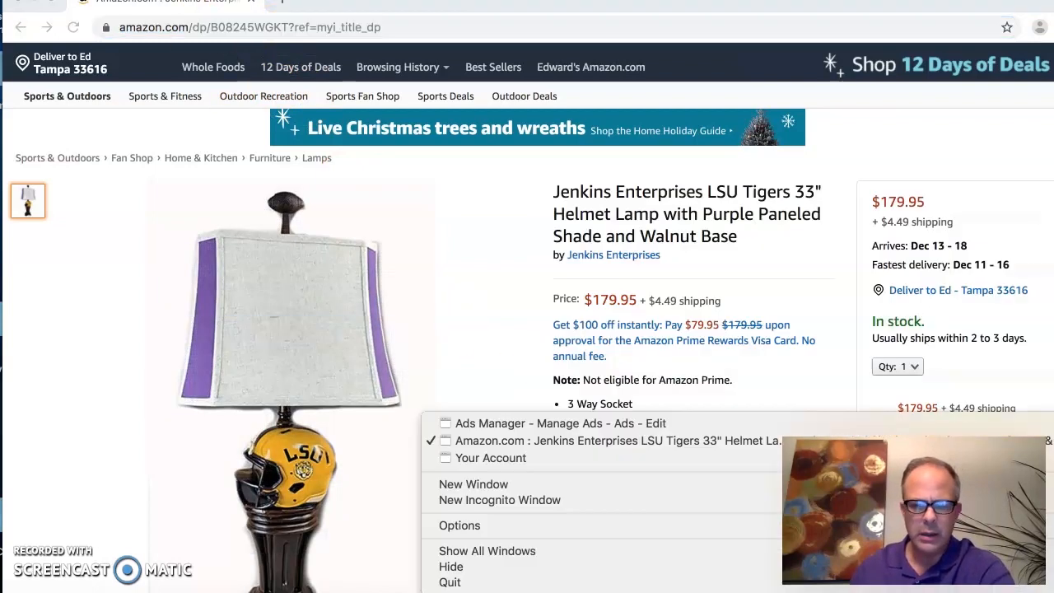
{"action": "left_click", "coordinate": [498, 424]}
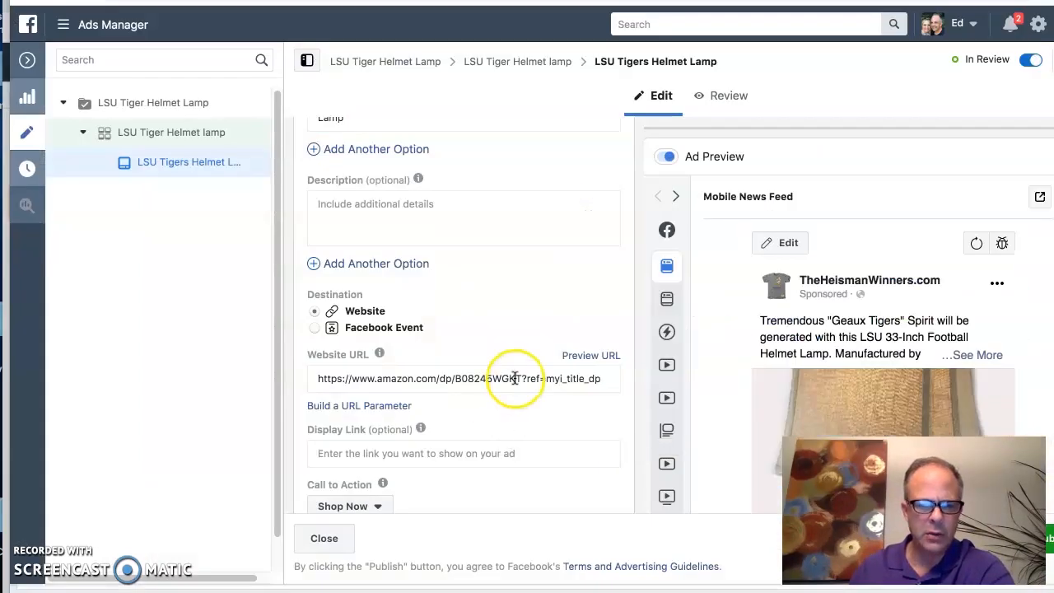
Step: Check the ad's call to action, languages and tracking settings, and publish the edited ad
{"action": "scroll", "coordinate": [506, 379], "scroll_direction": "down", "scroll_amount": 5}
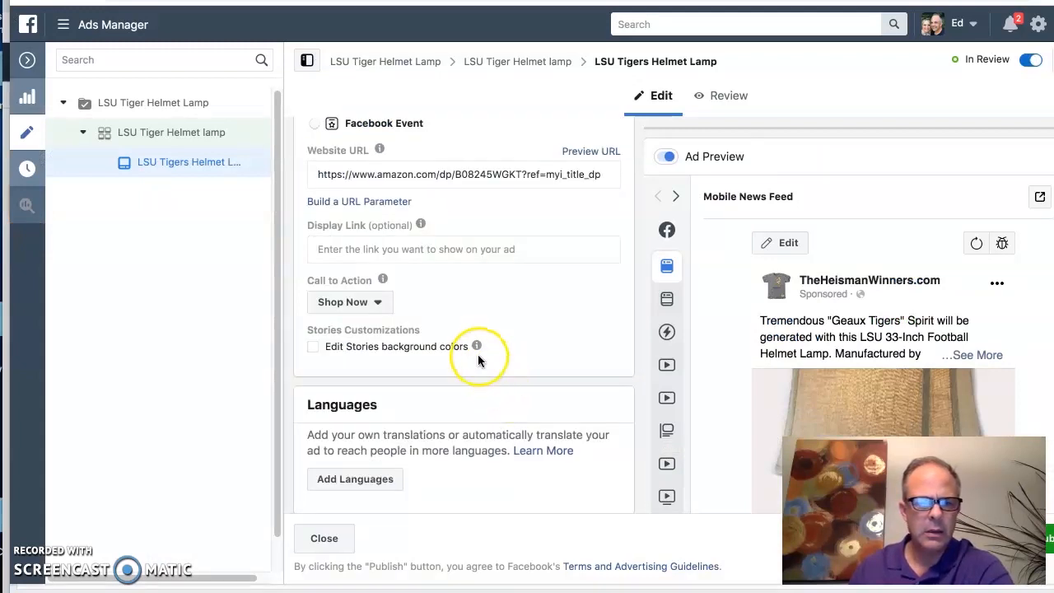
{"action": "mouse_move", "coordinate": [367, 281]}
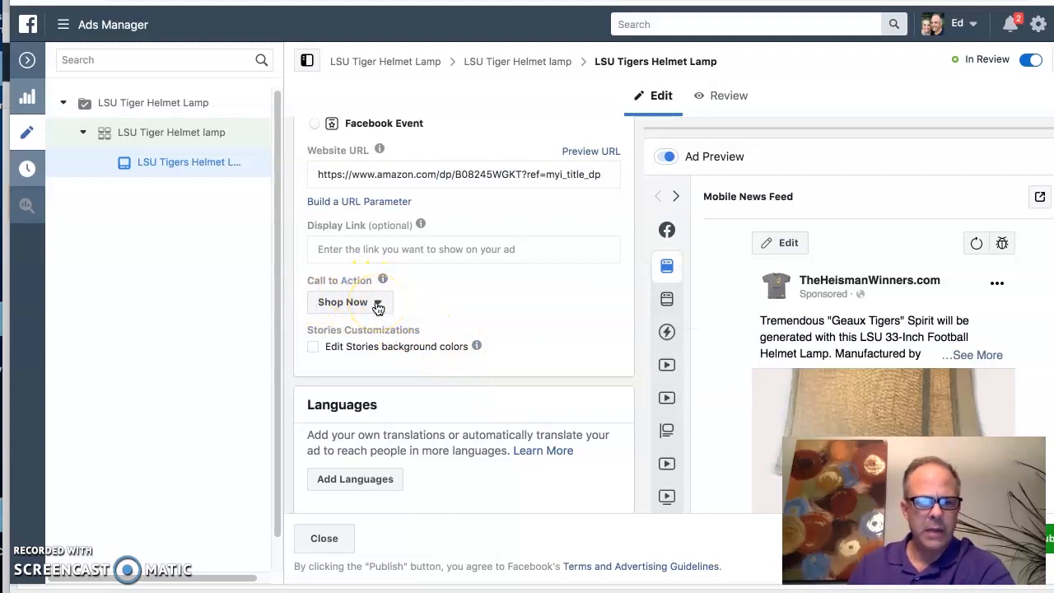
{"action": "scroll", "coordinate": [448, 336], "scroll_direction": "down", "scroll_amount": 3}
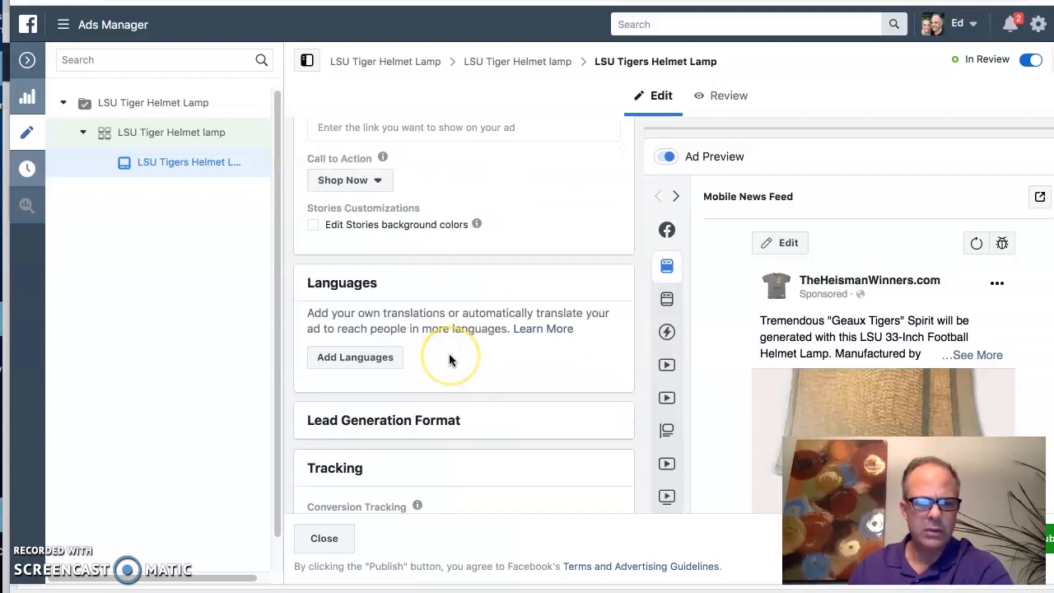
{"action": "scroll", "coordinate": [449, 354], "scroll_direction": "down", "scroll_amount": 4}
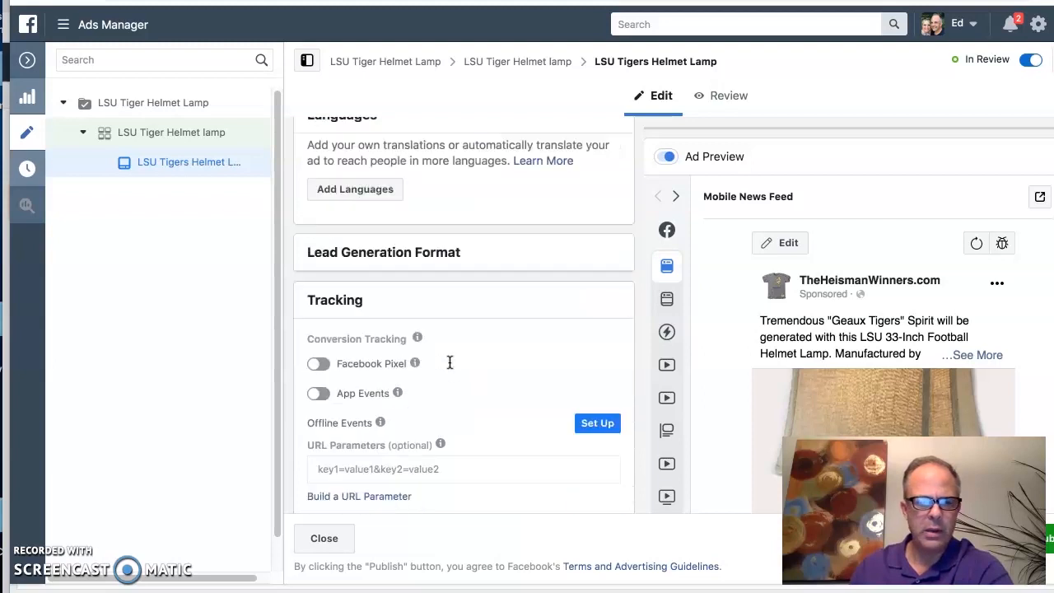
{"action": "scroll", "coordinate": [449, 363], "scroll_direction": "down", "scroll_amount": 3}
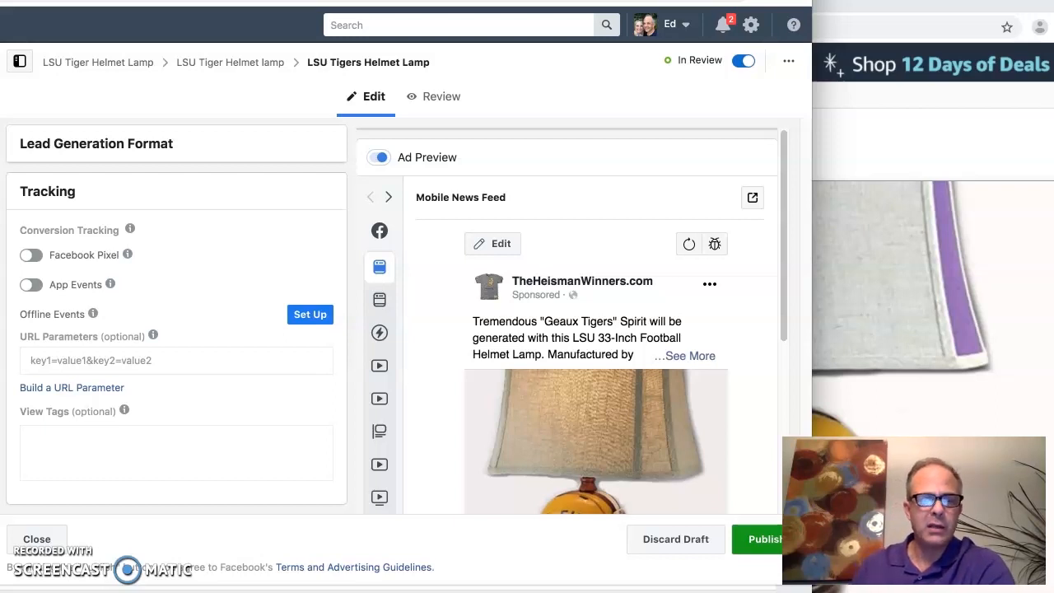
{"action": "left_click", "coordinate": [759, 539]}
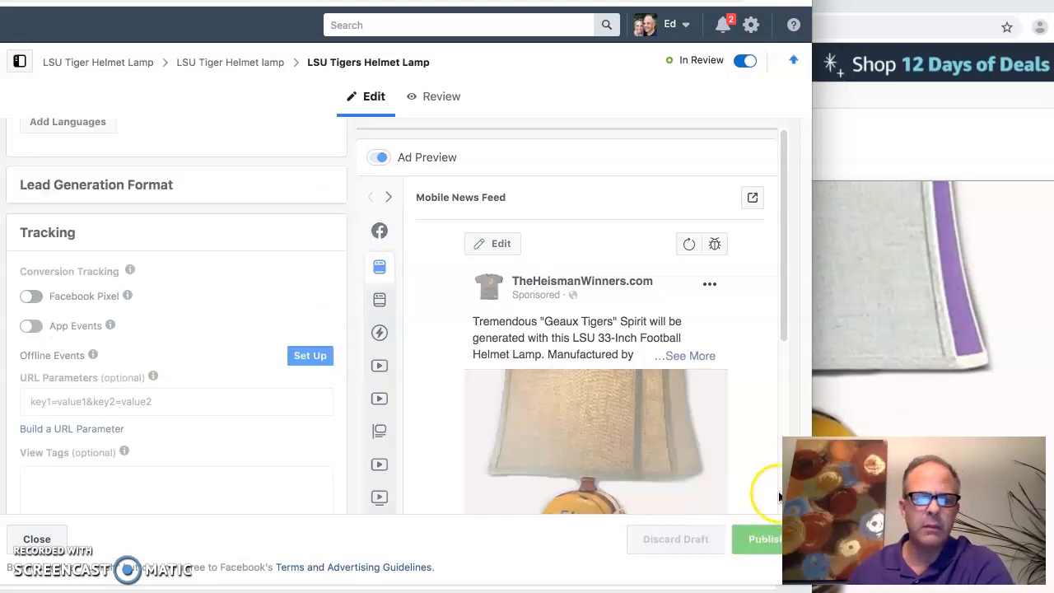
{"action": "left_click_drag", "start_coordinate": [727, 0], "coordinate": [990, 40]}
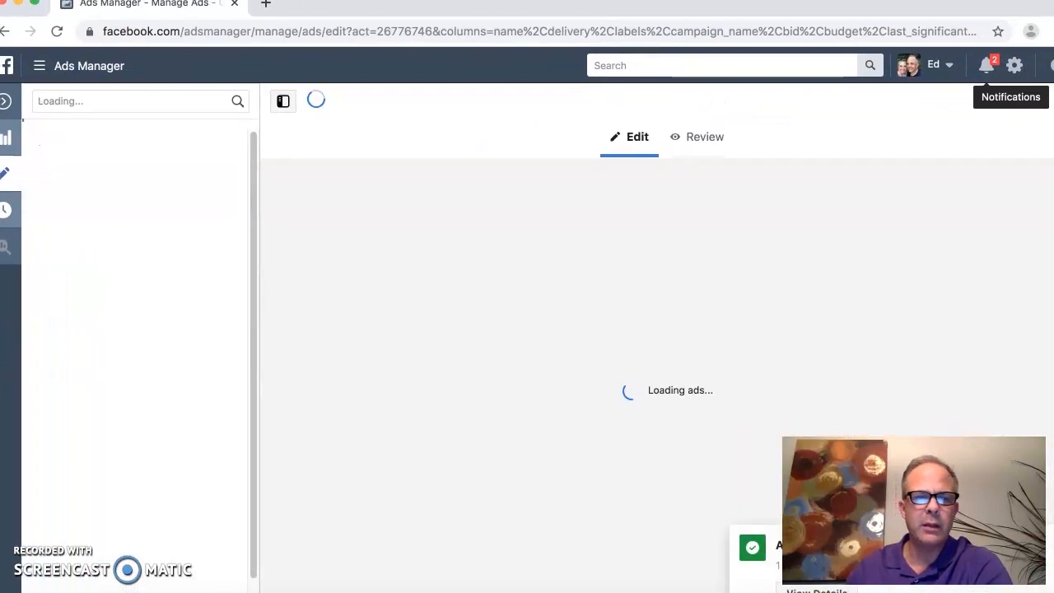